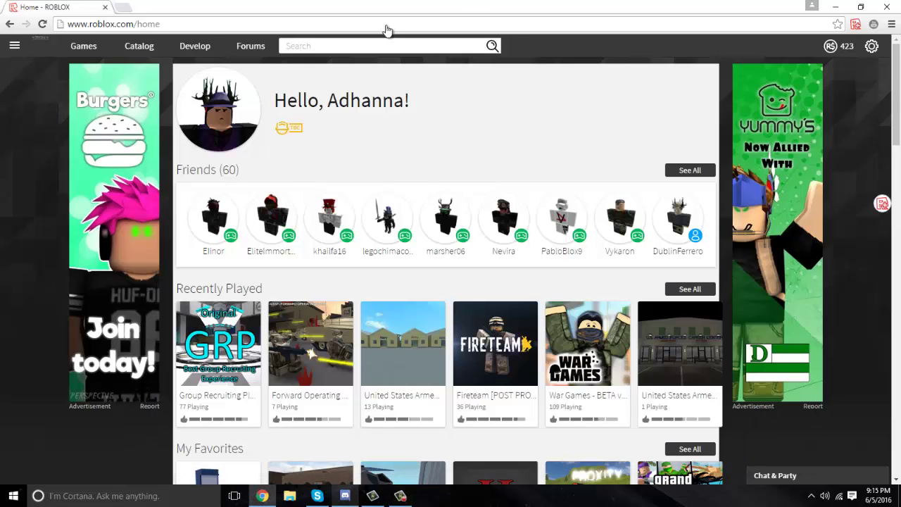
From the Roblox Develop page, launch ROBLOX Studio to edit the first place in My Creations
left_click(199, 59)
left_click(195, 47)
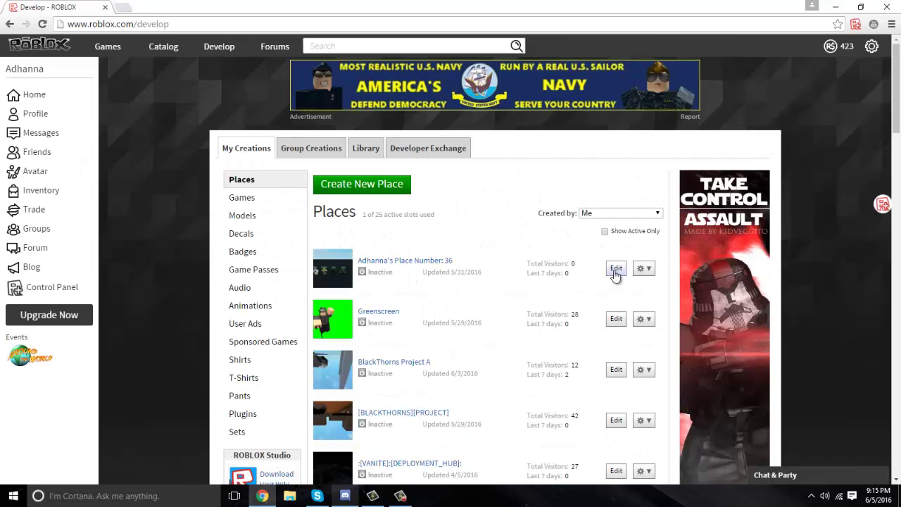
left_click(616, 269)
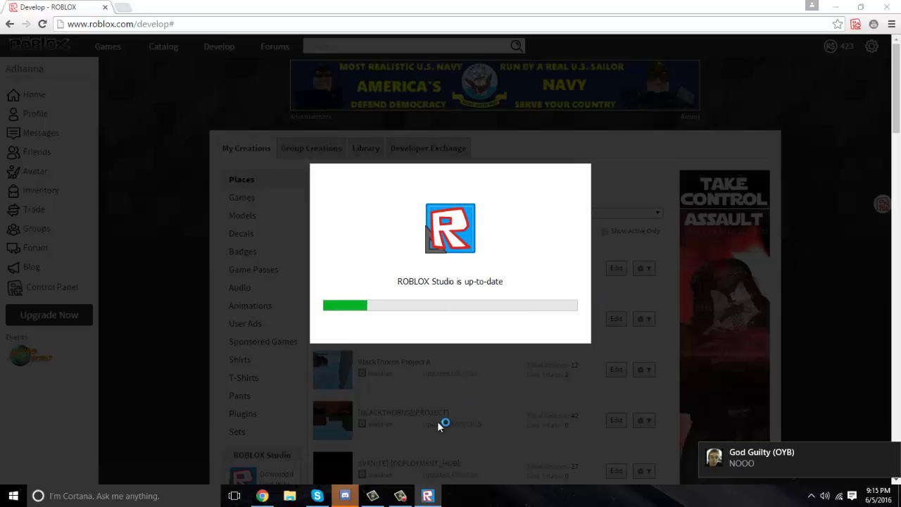
left_click(345, 495)
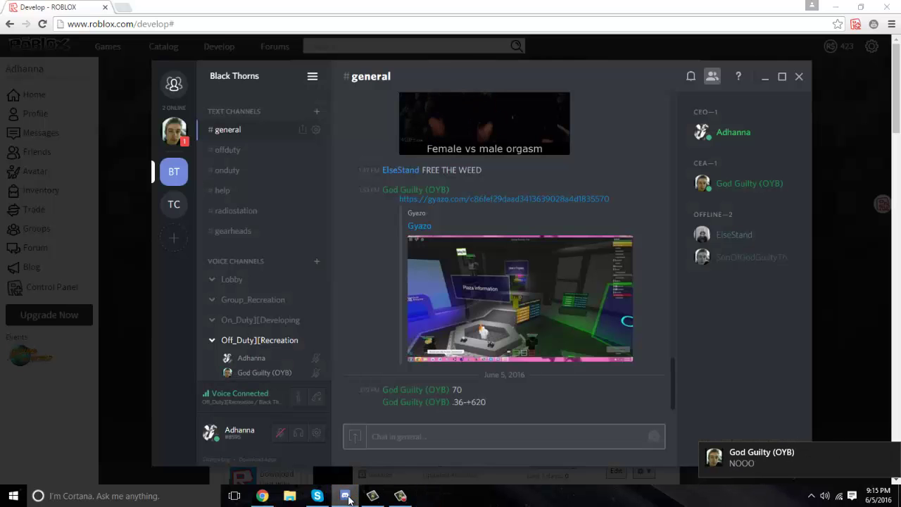
left_click(448, 3)
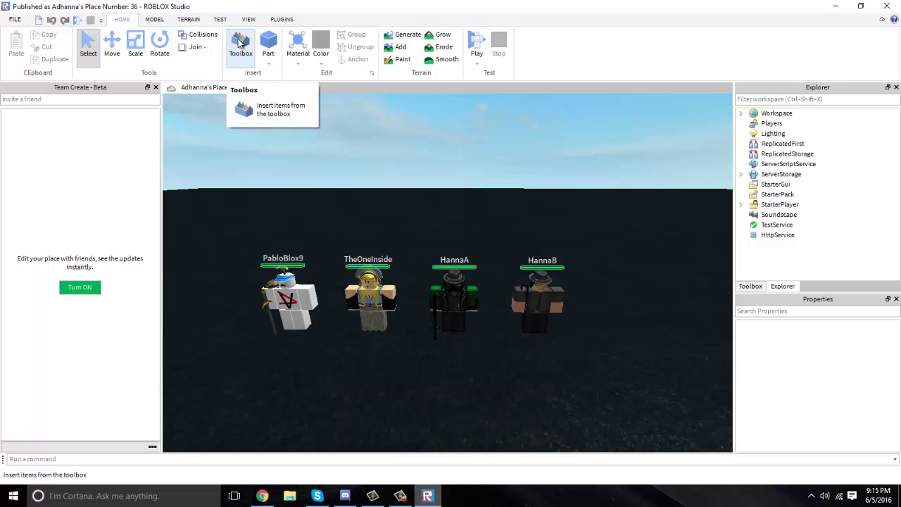
Show the Toolbox, frame the four avatars in the viewport and select the third avatar model
left_click(240, 43)
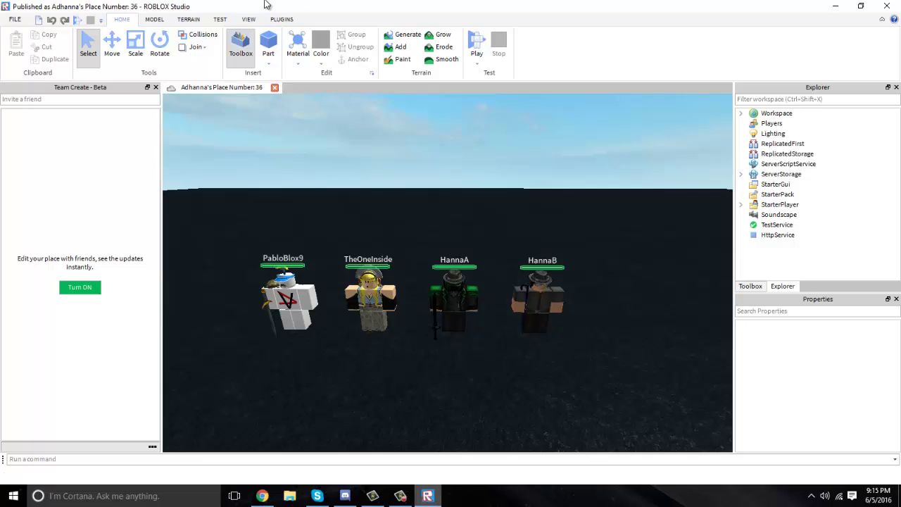
left_click_drag(603, 224, 393, 244)
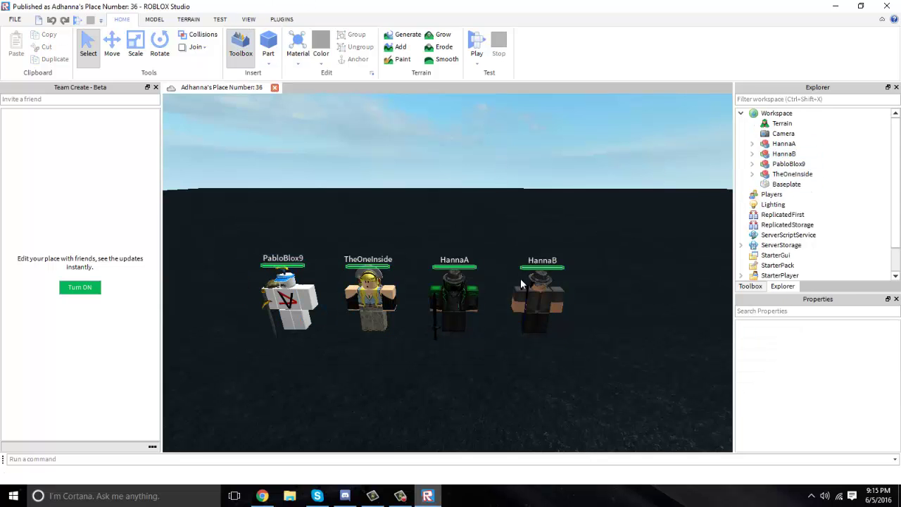
right_click_drag(492, 276, 492, 268)
scroll(493, 275, "up", 2)
left_click(429, 296)
Start Export Selection on the chosen avatar model, then cancel the export dialog
right_click(496, 237)
left_click(488, 177)
right_click_drag(570, 179, 569, 179)
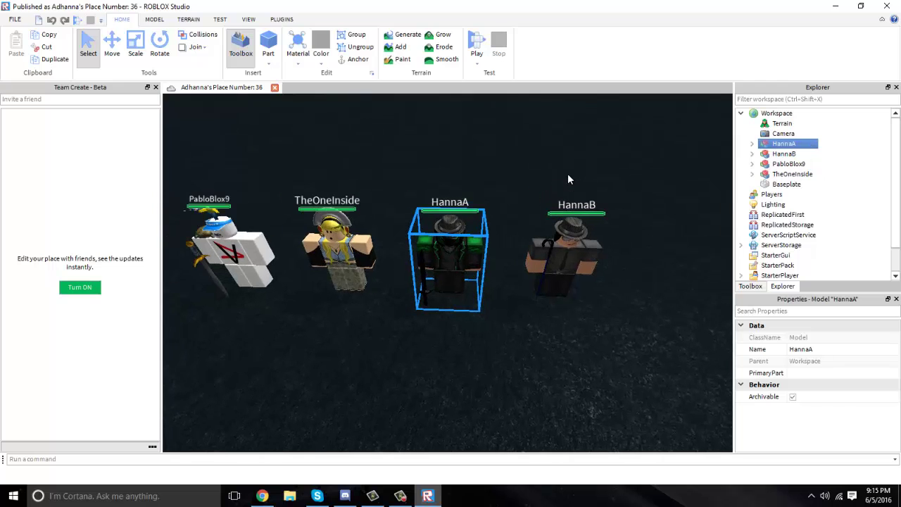
right_click(809, 146)
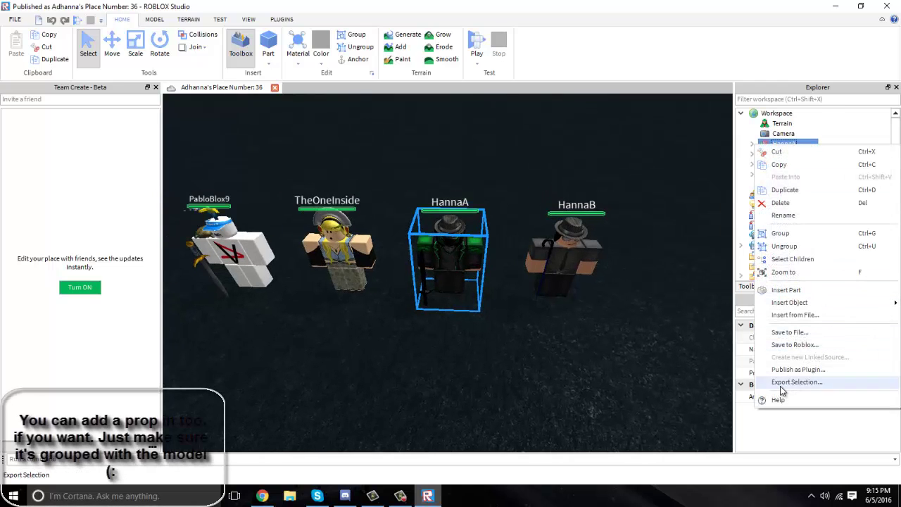
left_click(780, 382)
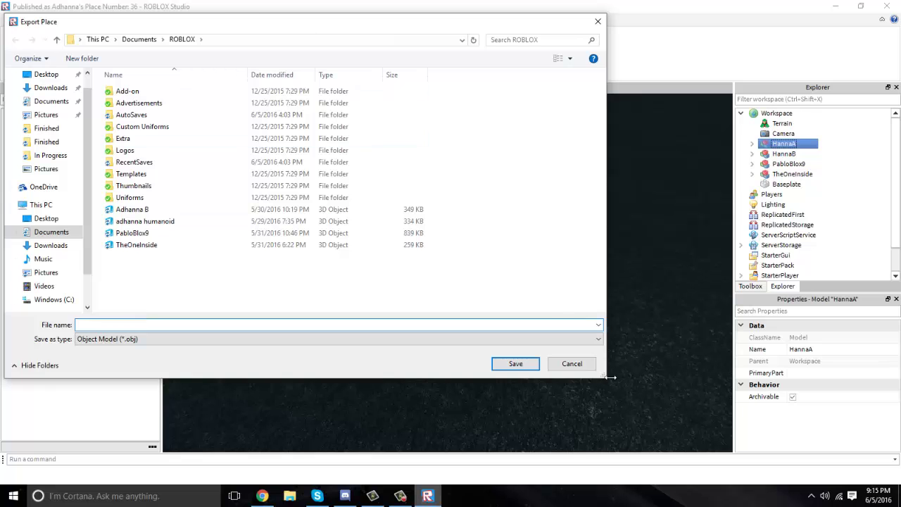
left_click(572, 364)
Select the leftmost avatar, then close Studio and discard unsaved changes
right_click_drag(399, 288, 403, 288)
right_click(402, 289)
right_click_drag(466, 195, 558, 392)
scroll(599, 326, "down", 5)
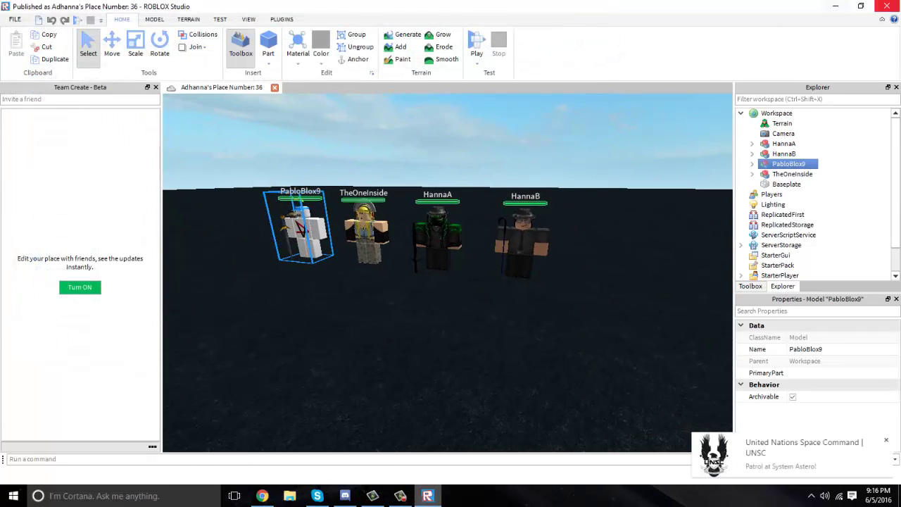
left_click(886, 6)
left_click(446, 259)
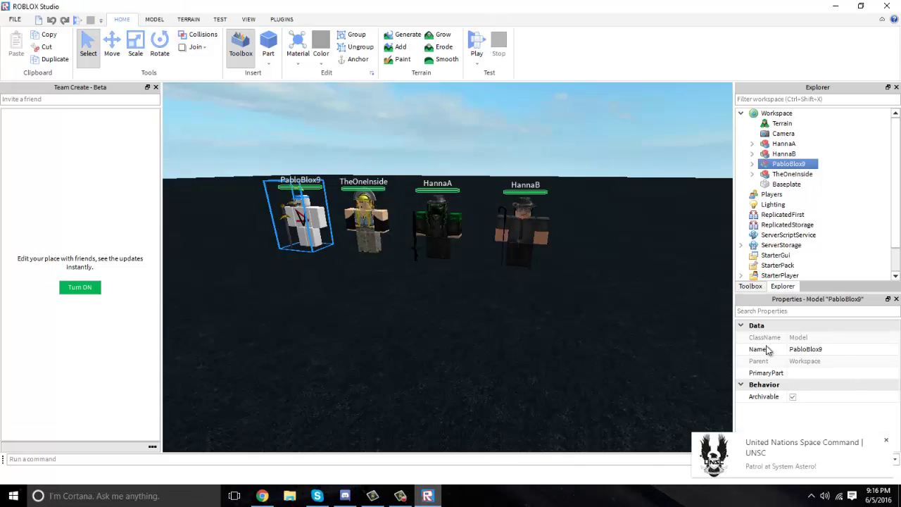
Minimize Chrome, launch Blender 2.77 from a Start menu search for 'blender', and maximize it
left_click(835, 7)
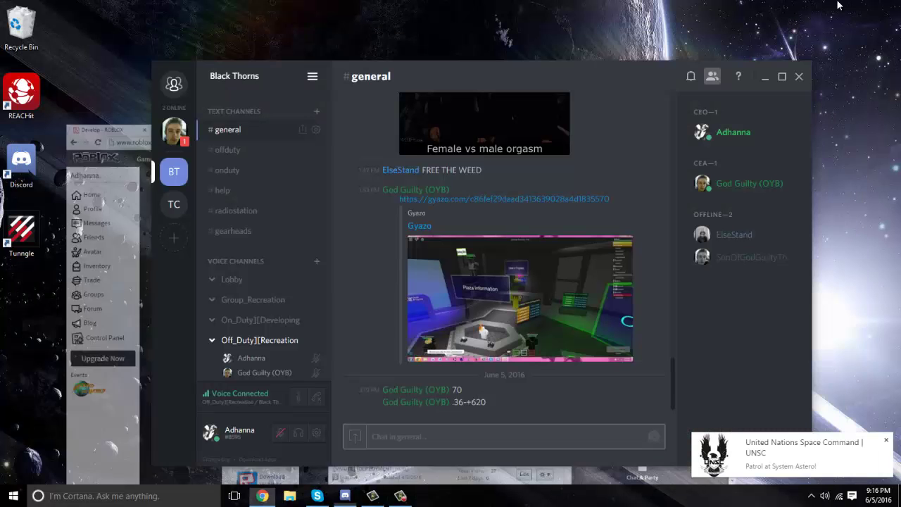
key("super")
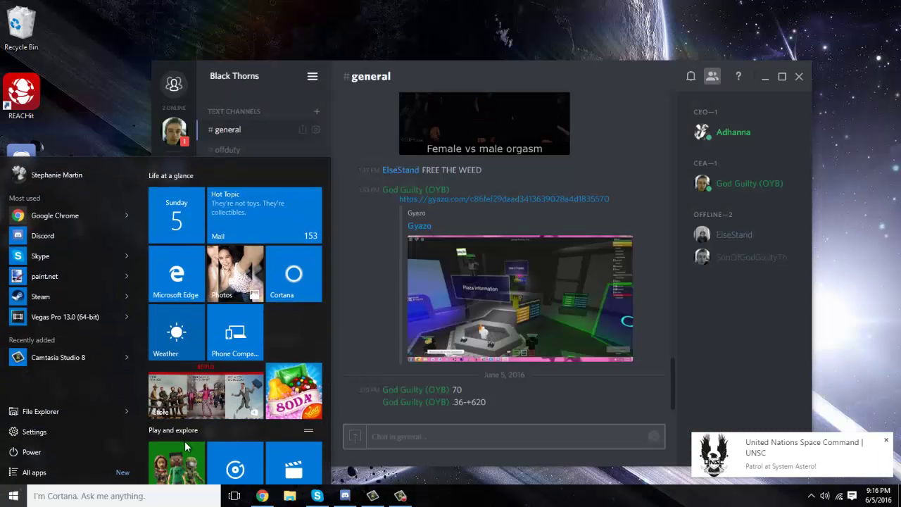
type("blender")
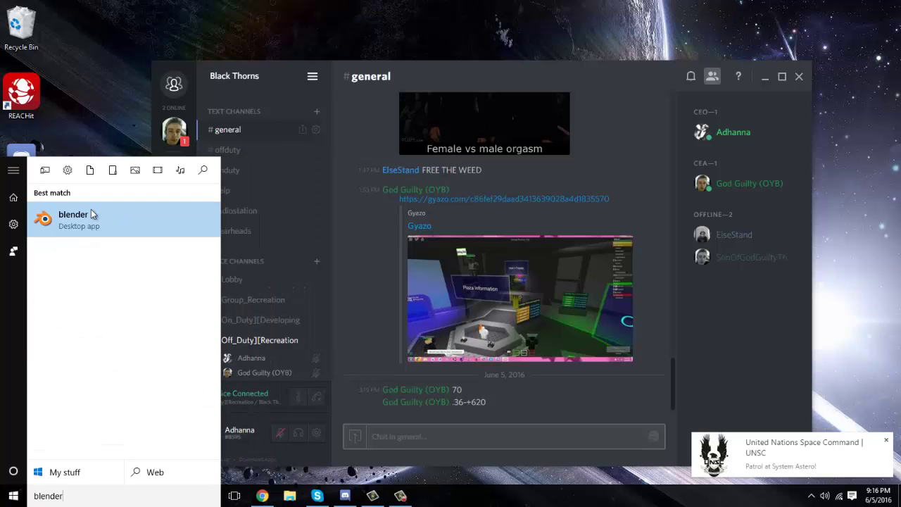
left_click(92, 214)
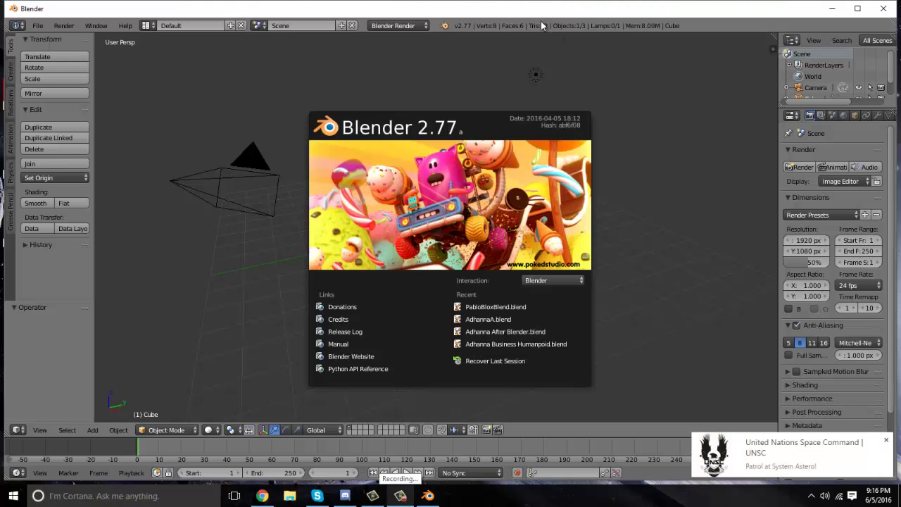
double_click(541, 9)
Dismiss the splash screen and delete the default cube
left_click(664, 178)
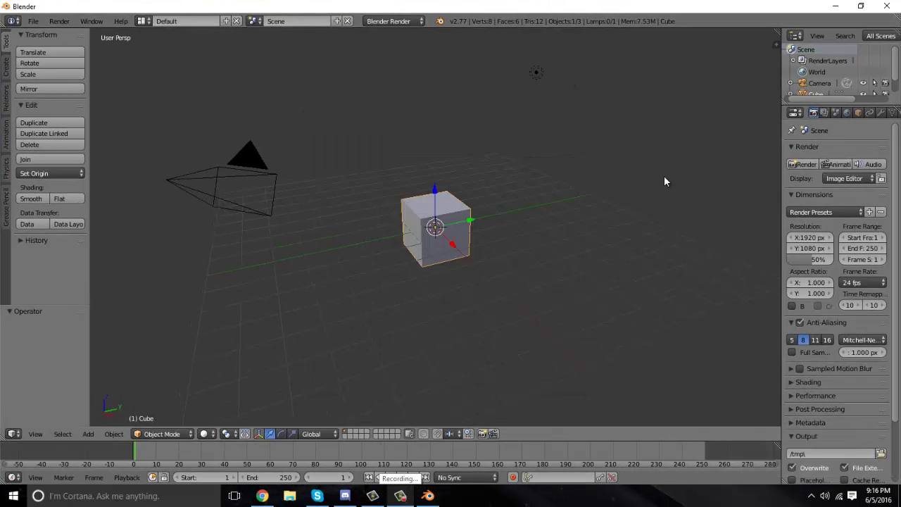
key("g")
left_click(587, 251)
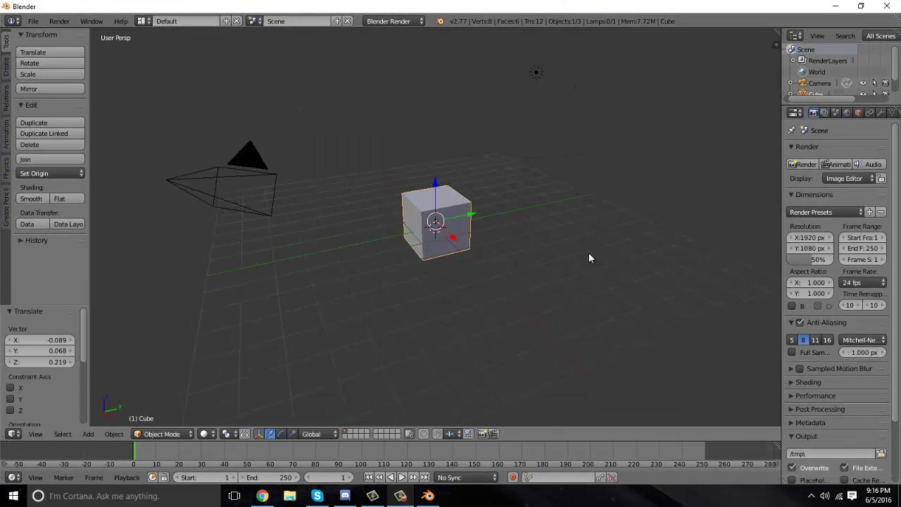
mouse_move(589, 258)
middle_mouse_down()
mouse_move(625, 223)
mouse_move(678, 214)
mouse_move(597, 258)
mouse_move(596, 248)
middle_mouse_up()
key("x")
left_click(556, 235)
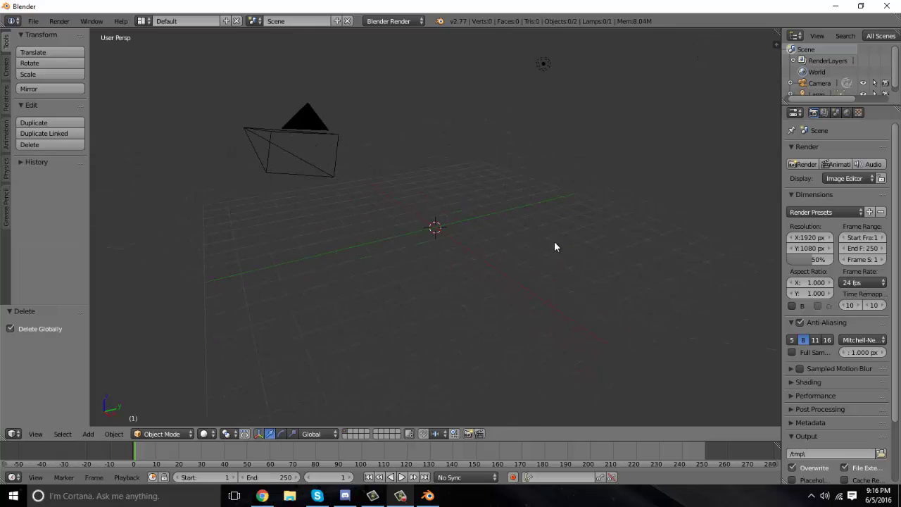
Orbit and zoom the view around the empty grid to see the camera and lamp
middle_click_drag(434, 276, 374, 287)
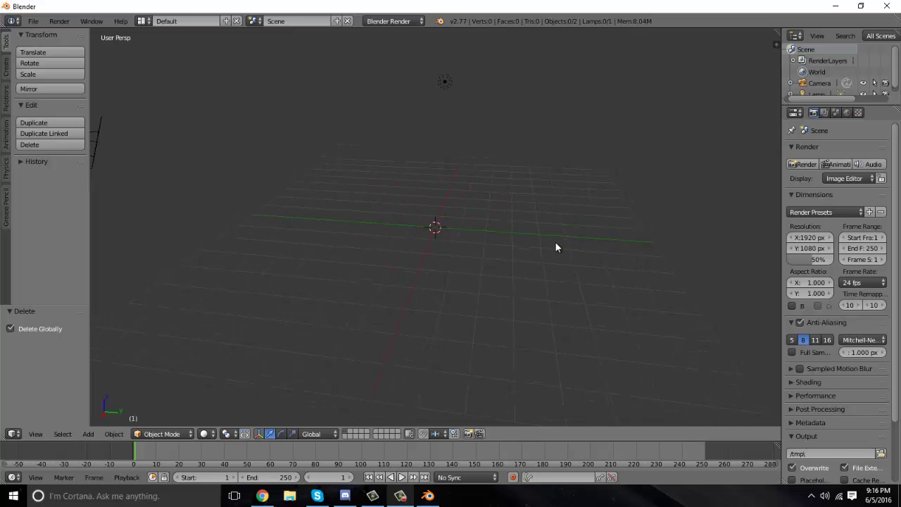
middle_click_drag(421, 257, 643, 213)
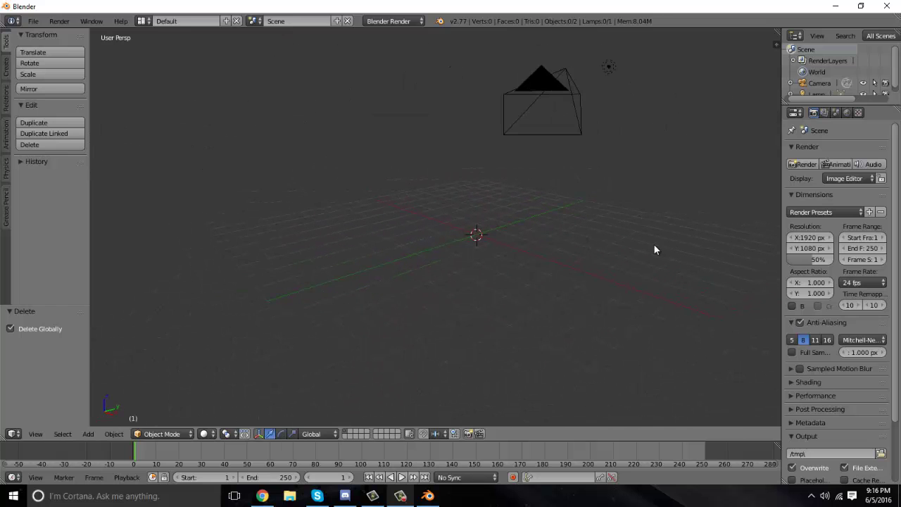
middle_click_drag(629, 255, 559, 233)
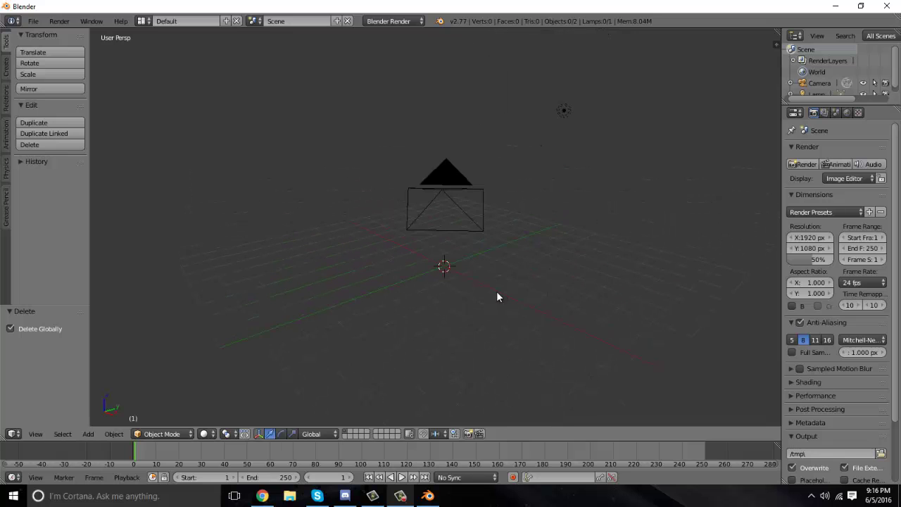
middle_click_drag(491, 328, 539, 266)
middle_click_drag(708, 182, 710, 187)
middle_click_drag(632, 197, 570, 218)
scroll(570, 217, "up", 4)
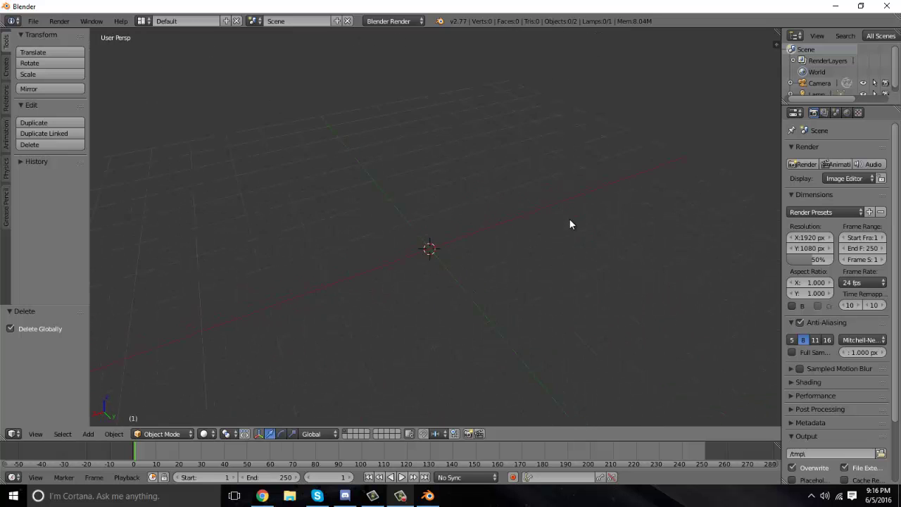
middle_click_drag(508, 253, 563, 250)
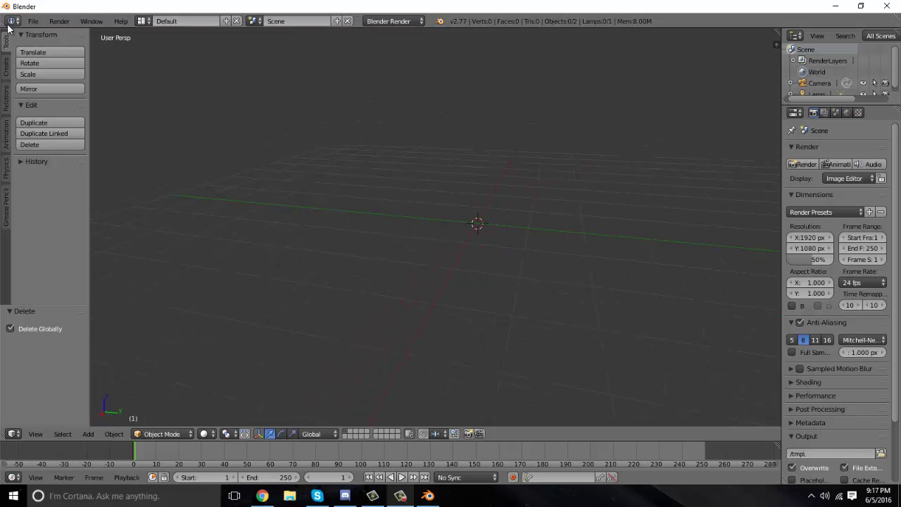
Import PabloBlox9.obj from the ROBLOX documents folder as a Wavefront OBJ
left_click(30, 22)
mouse_move(78, 224)
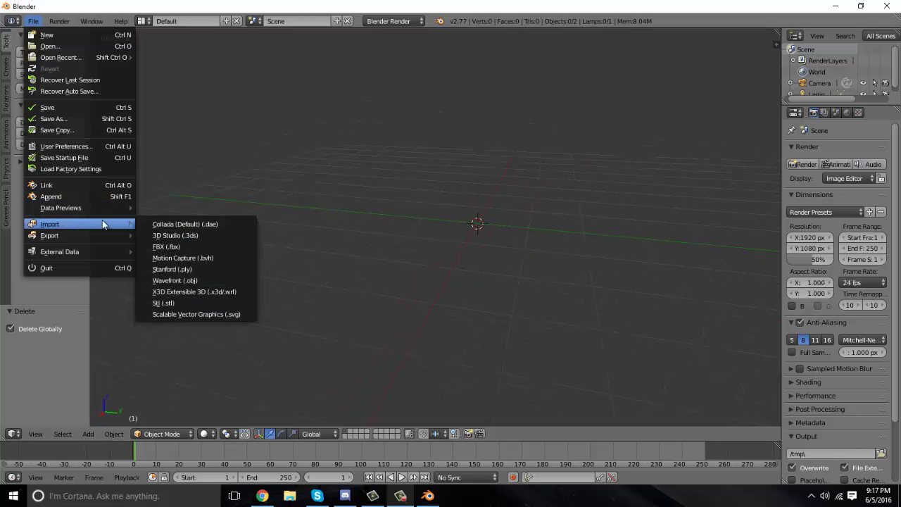
left_click(207, 280)
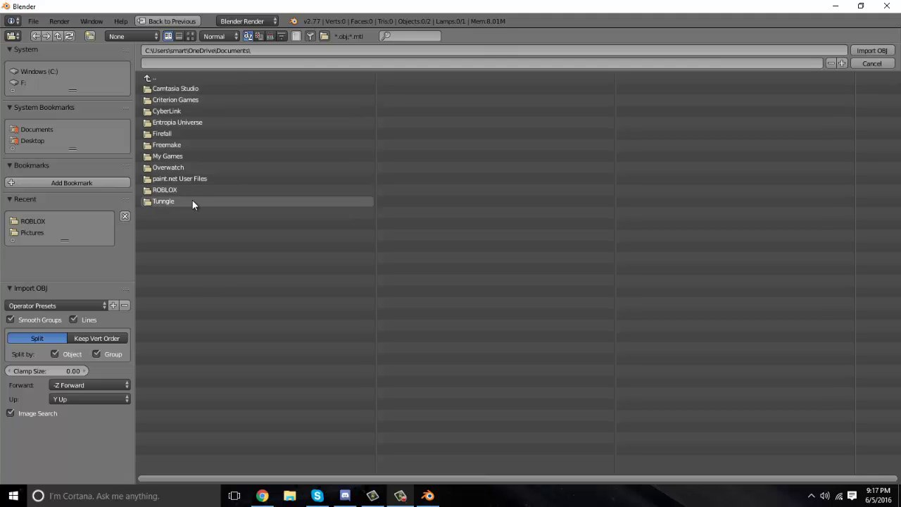
left_click(214, 191)
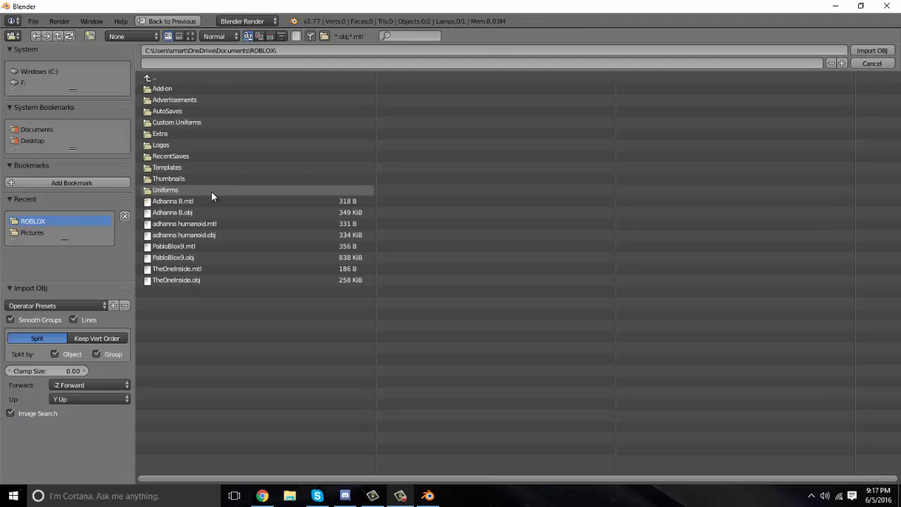
double_click(192, 258)
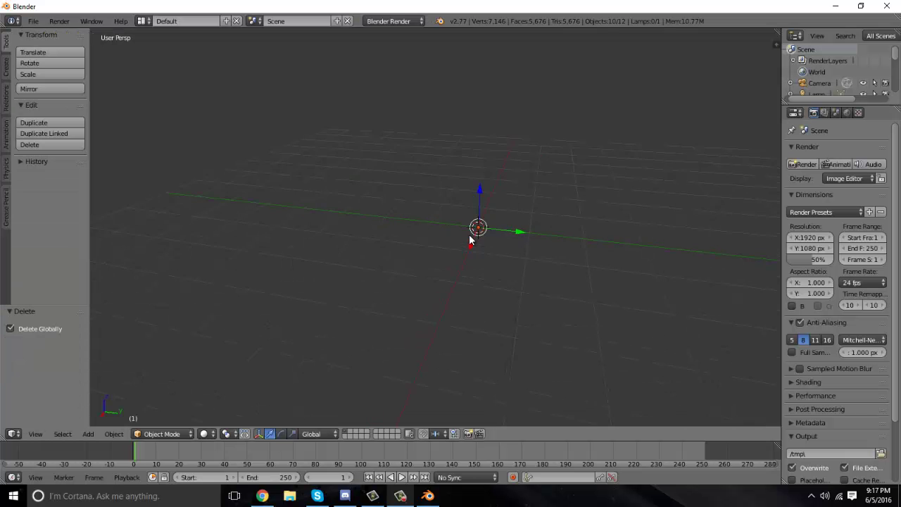
Turn on Textured Solid shading in the side panel so the avatar's face, cap and shirt textures show
middle_click_drag(471, 245, 432, 272)
middle_click_drag(281, 225, 554, 254)
scroll(553, 255, "down", 2)
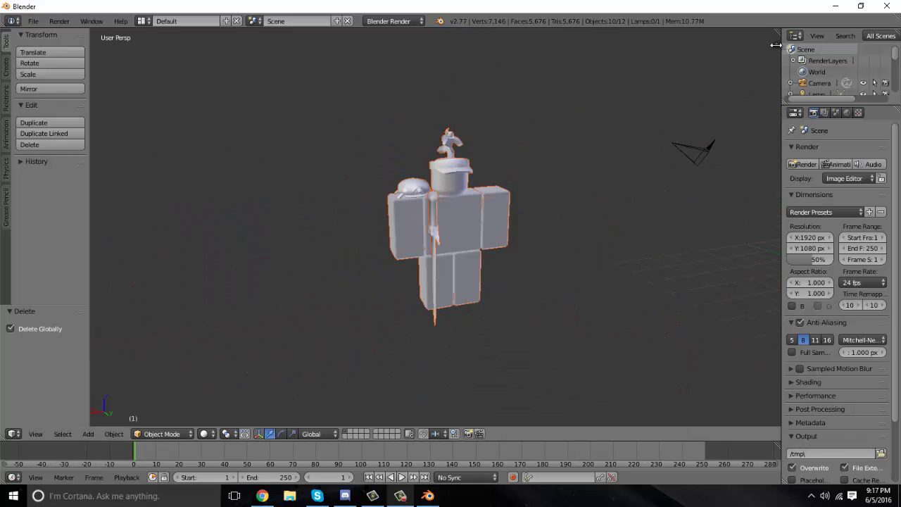
left_click_drag(776, 46, 656, 107)
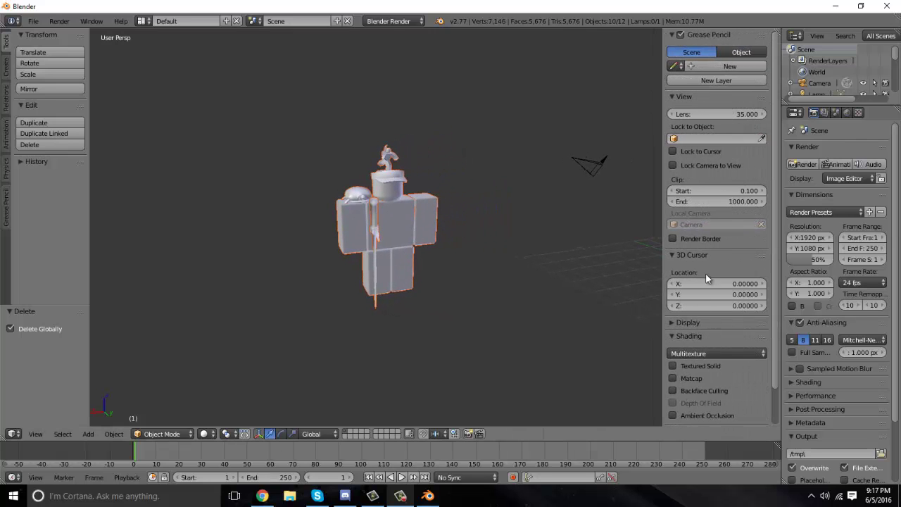
scroll(708, 270, "down", 2)
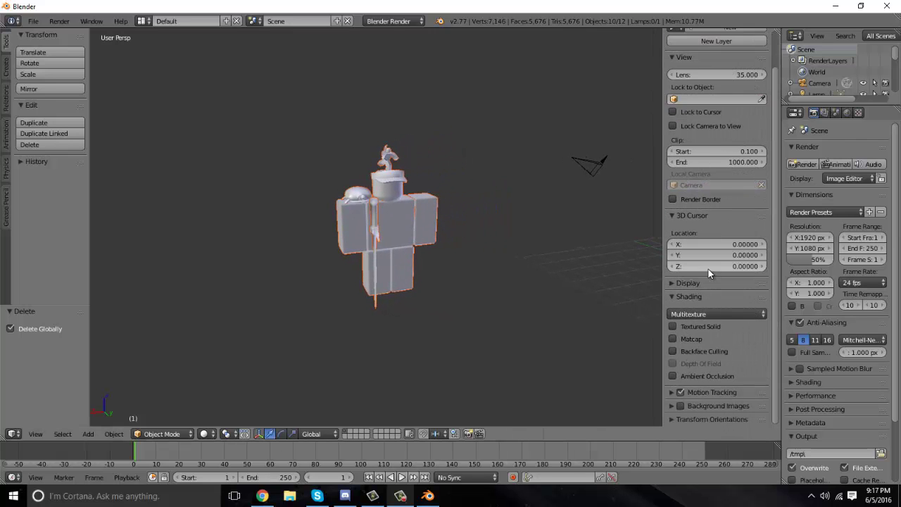
left_click(673, 326)
mouse_move(445, 259)
middle_mouse_down()
mouse_move(351, 263)
mouse_move(446, 256)
middle_mouse_up()
middle_click_drag(519, 261, 509, 283)
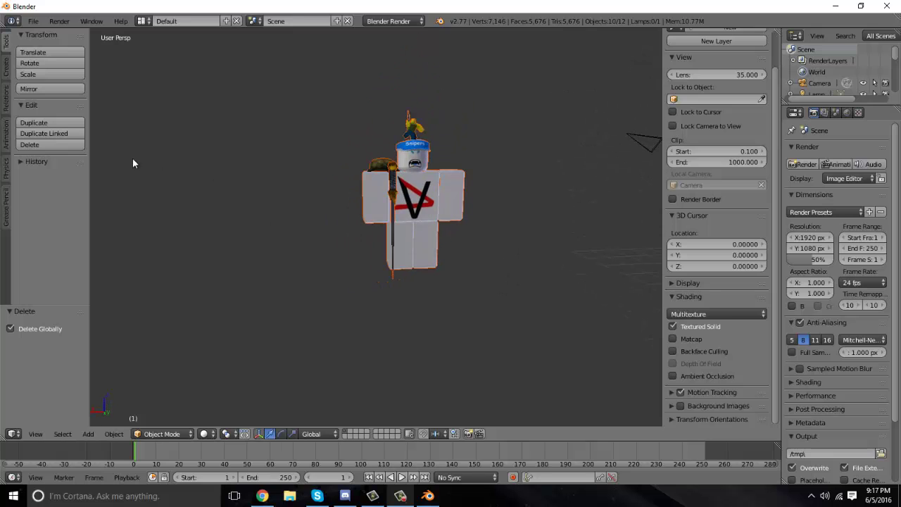
middle_click_drag(502, 206, 493, 225)
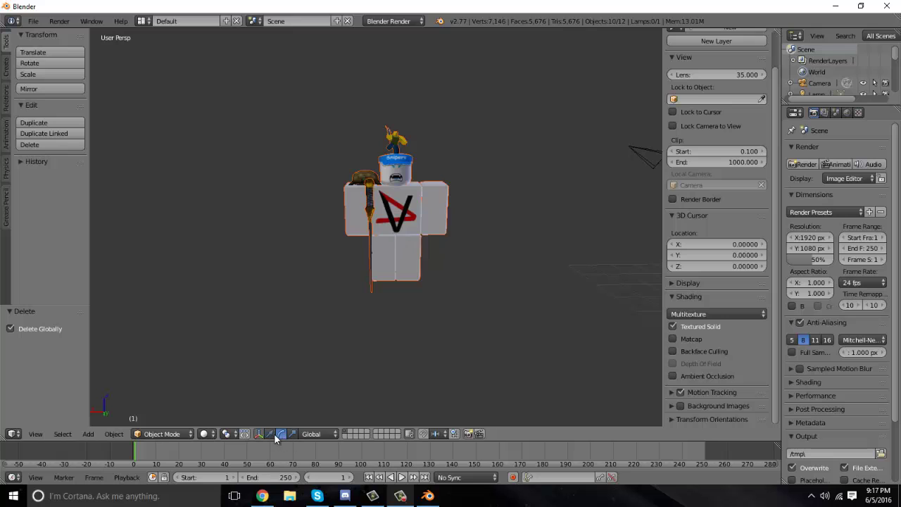
Select the avatar's parts and set their origins to centre of mass
right_click(347, 219)
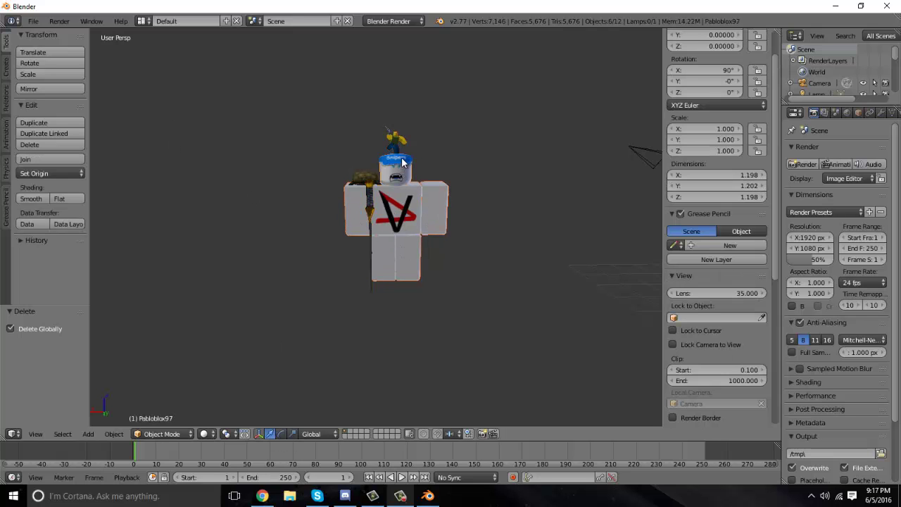
right_click(371, 210, "shift")
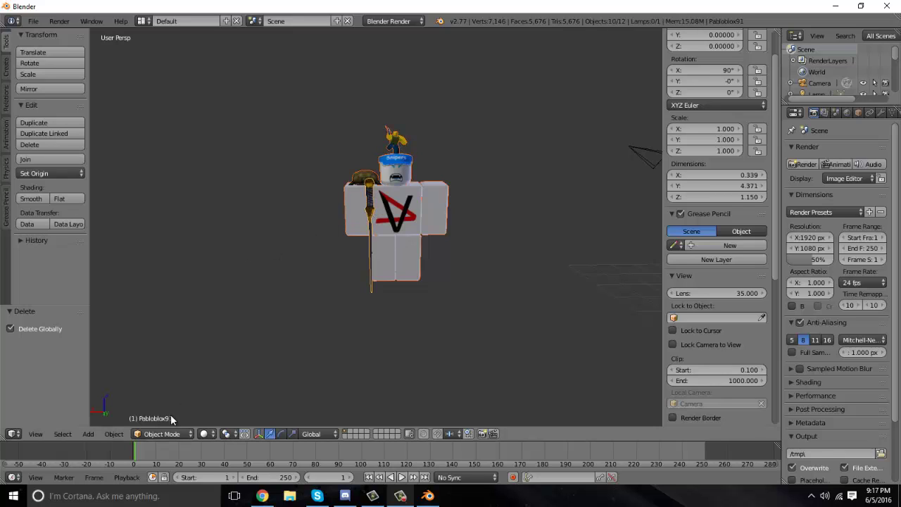
left_click(55, 173)
left_click(63, 225)
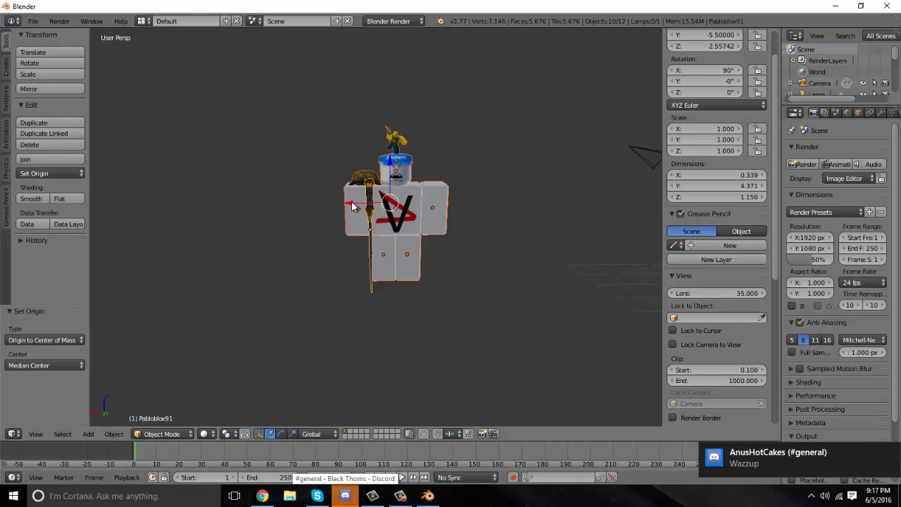
Move the selected avatar parts along X, then Y, then X again
key("g")
key("x")
left_click(483, 227)
middle_click_drag(483, 231, 354, 257)
key("g")
key("y")
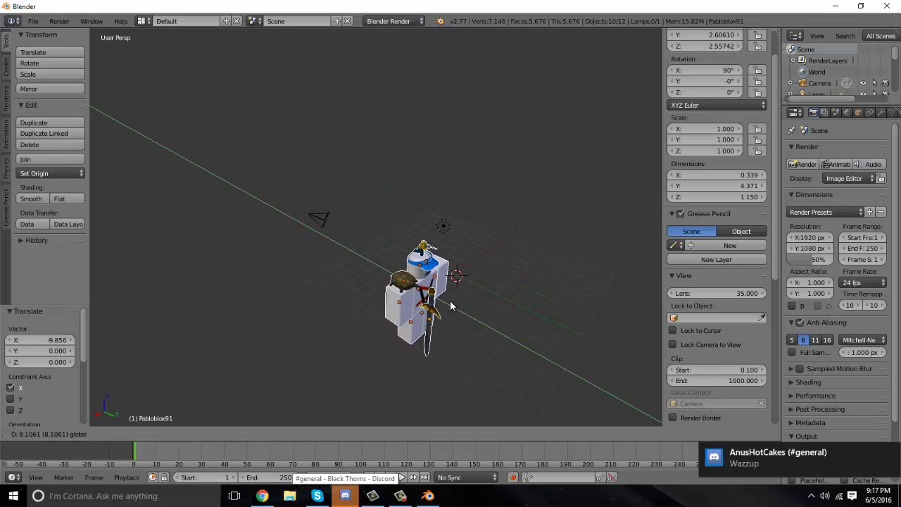
left_click(380, 301)
middle_click_drag(380, 301, 460, 266)
key("g")
key("x")
left_click(420, 264)
middle_click_drag(553, 224, 491, 230)
middle_click_drag(483, 153, 490, 181)
Select only the avatar's arm block
right_click(444, 208)
middle_click_drag(453, 204, 538, 169)
middle_click_drag(425, 236, 495, 269)
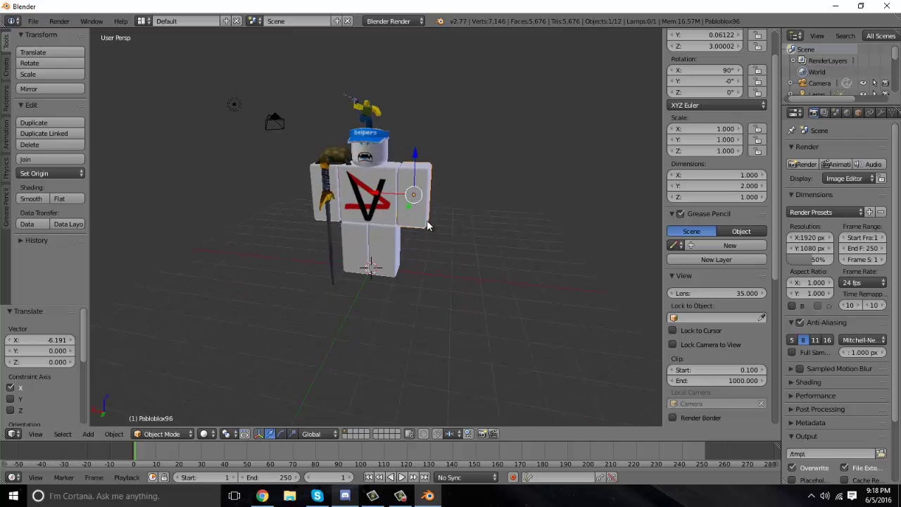
middle_click_drag(428, 225, 432, 202)
Move the arm block away from the body and zoom in on it
key("g")
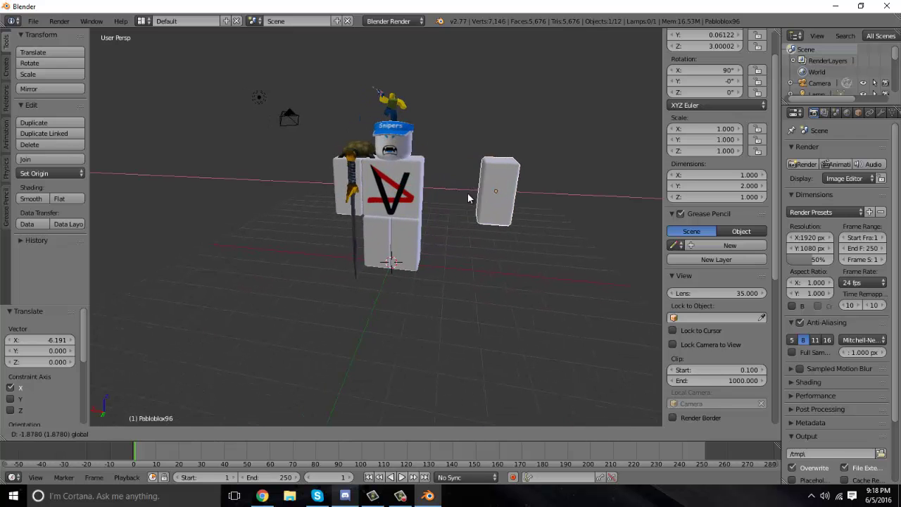
left_click(507, 209)
middle_click_drag(507, 209, 481, 133)
scroll(447, 170, "up", 5)
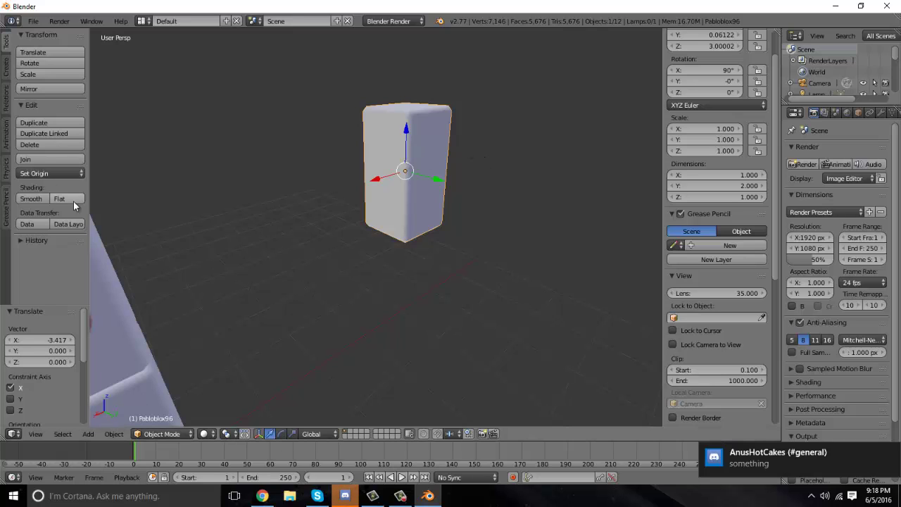
In Edit Mode, subdivide the arm block's mesh and remove doubles, merging 35 vertices
left_click(171, 434)
left_click(179, 411)
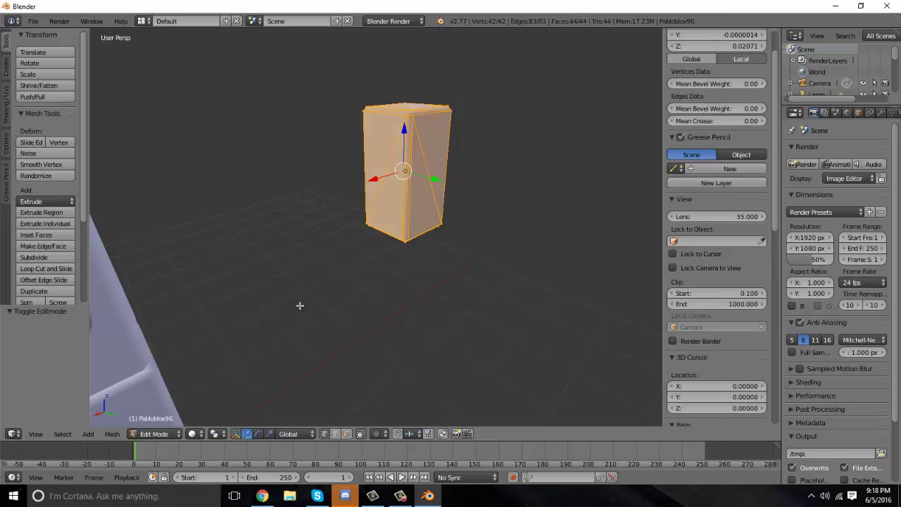
middle_click_drag(303, 299, 297, 289)
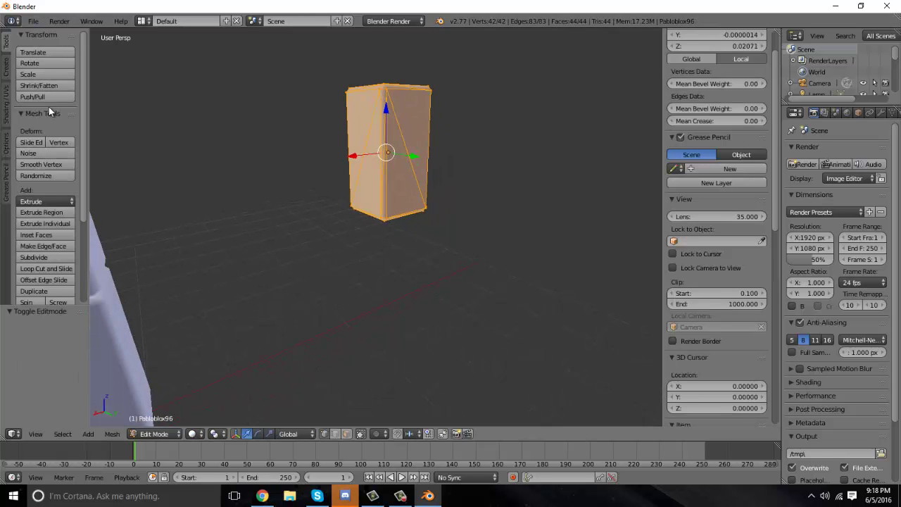
scroll(48, 107, "down", 3)
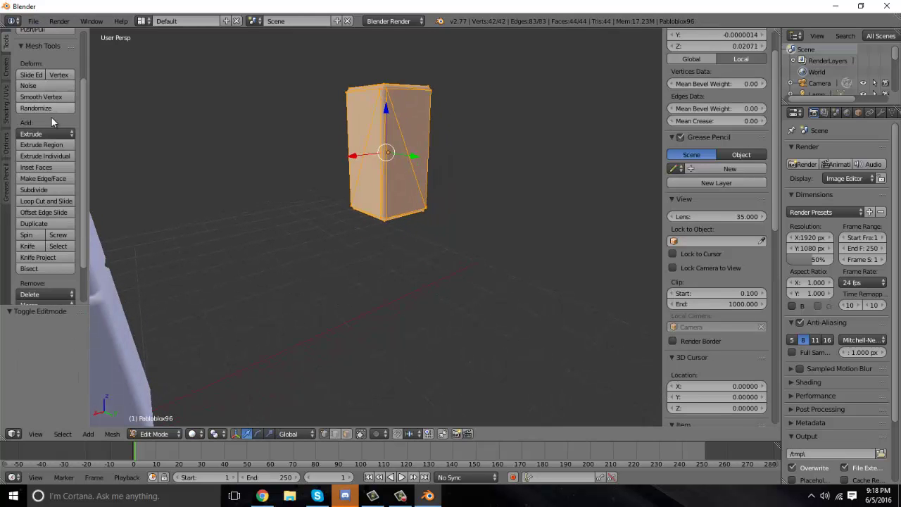
left_click(36, 190)
scroll(35, 187, "down", 2)
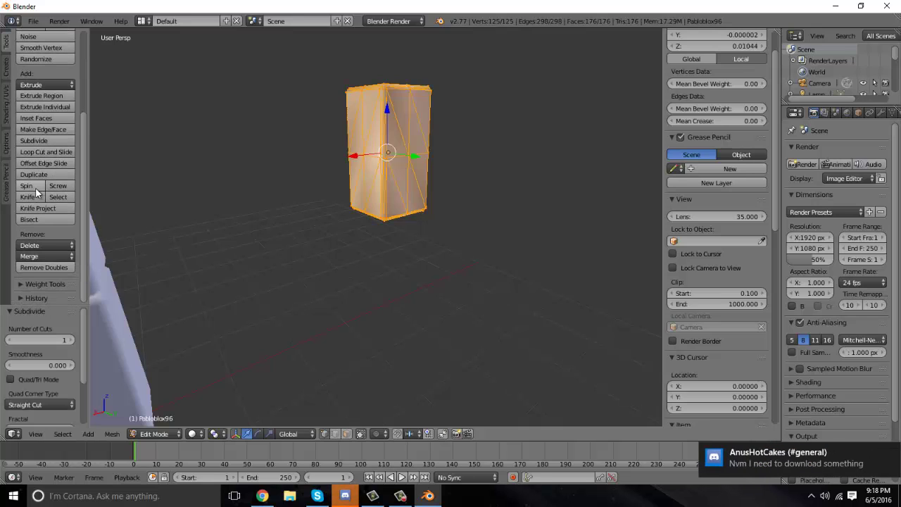
left_click(63, 271)
middle_click_drag(129, 261, 424, 204)
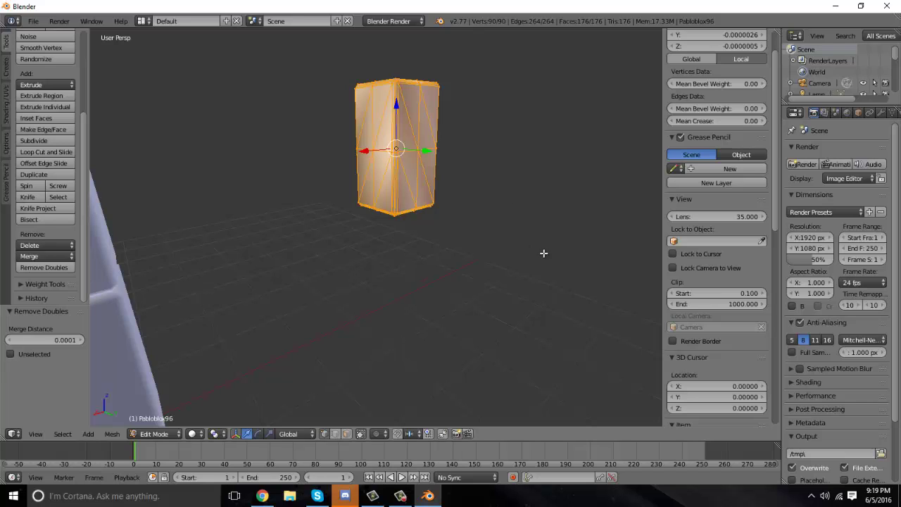
Select a bottom vertex of the arm block and lasso-add the rest of its lower-half vertices
mouse_move(545, 292)
left_mouse_down("ctrl")
mouse_move(514, 316)
mouse_move(481, 312)
mouse_move(456, 262)
mouse_move(461, 208)
mouse_move(497, 171)
mouse_move(561, 168)
mouse_move(591, 195)
mouse_move(613, 247)
mouse_move(618, 310)
left_mouse_up("ctrl")
mouse_move(312, 199)
left_mouse_down("ctrl")
mouse_move(370, 300)
mouse_move(464, 240)
left_mouse_up("ctrl")
right_click(405, 213)
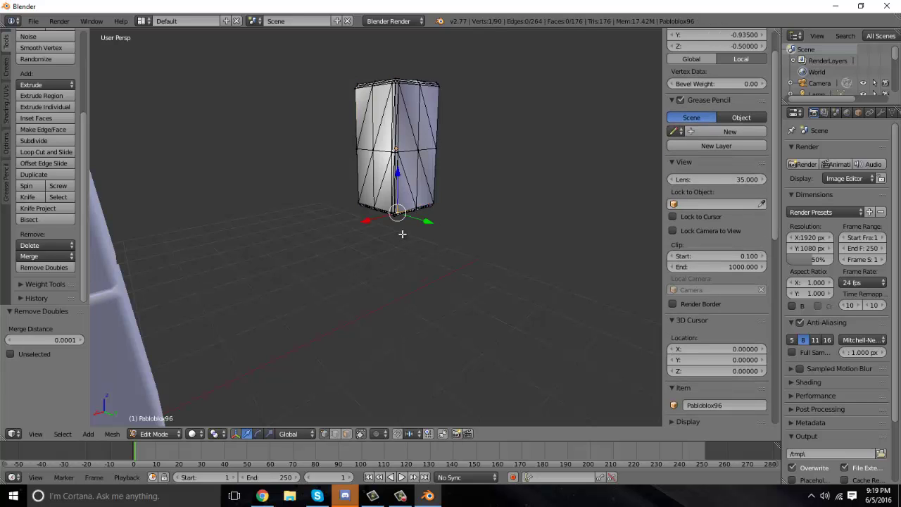
mouse_move(377, 251)
left_mouse_down("ctrl")
mouse_move(322, 183)
mouse_move(329, 146)
mouse_move(344, 139)
mouse_move(446, 141)
mouse_move(456, 172)
mouse_move(450, 237)
left_mouse_up("ctrl")
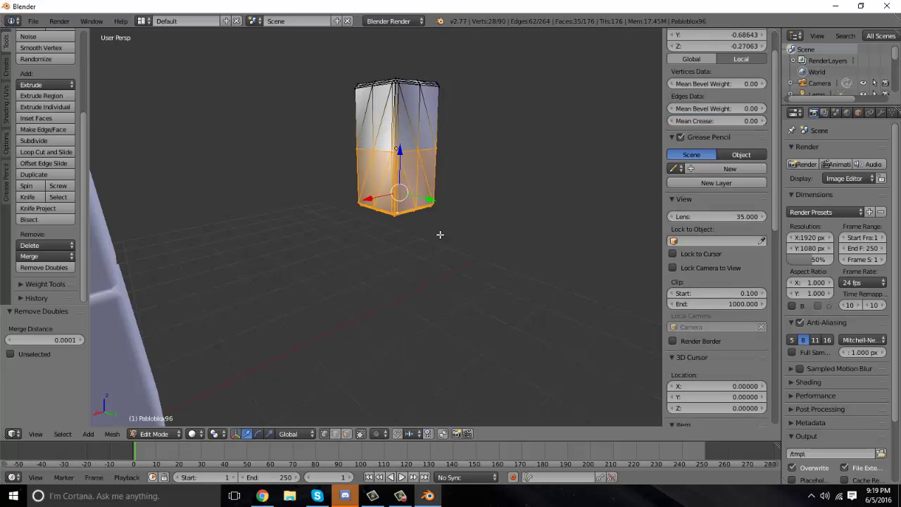
mouse_move(438, 235)
middle_mouse_down()
mouse_move(359, 248)
mouse_move(337, 206)
mouse_move(519, 193)
mouse_move(345, 183)
mouse_move(422, 201)
middle_mouse_up()
mouse_move(348, 228)
left_mouse_down("ctrl")
mouse_move(286, 202)
mouse_move(298, 165)
mouse_move(328, 145)
mouse_move(352, 143)
mouse_move(402, 188)
mouse_move(408, 247)
mouse_move(376, 259)
left_mouse_up("ctrl")
middle_click_drag(376, 260, 388, 235)
mouse_move(380, 187)
left_mouse_down("ctrl")
mouse_move(323, 161)
mouse_move(320, 141)
mouse_move(380, 133)
mouse_move(394, 184)
left_mouse_up("ctrl")
mouse_move(394, 184)
middle_mouse_down()
mouse_move(192, 172)
mouse_move(635, 212)
mouse_move(529, 189)
mouse_move(558, 161)
mouse_move(617, 225)
middle_mouse_up()
scroll(483, 143, "up", 4)
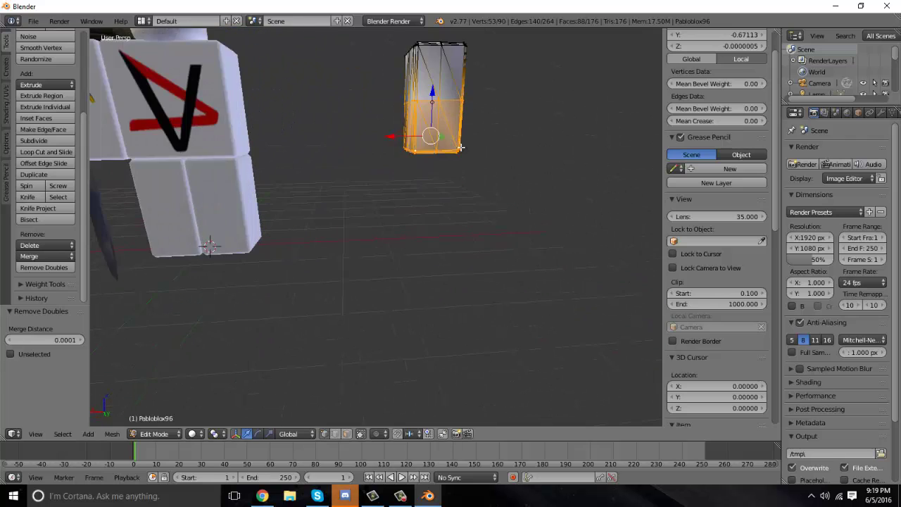
scroll(459, 146, "down", 3)
middle_click_drag(458, 145, 292, 174)
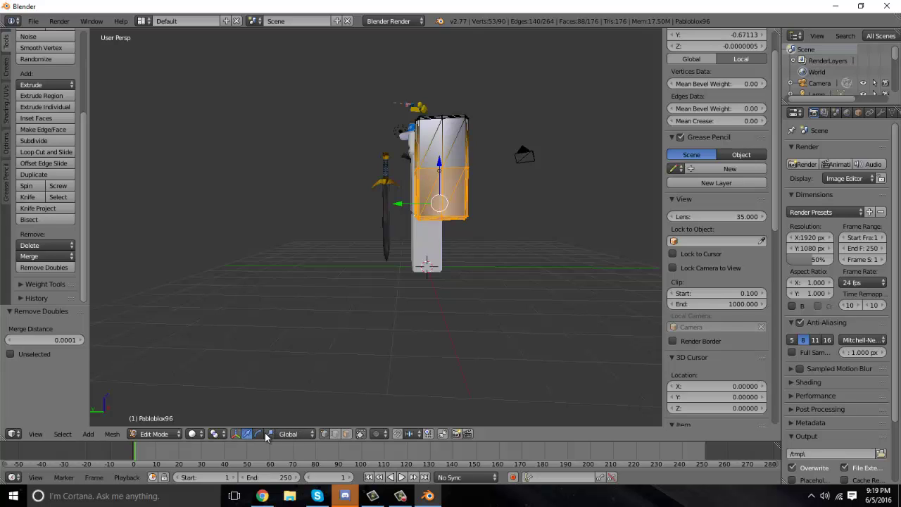
Bend the arm's lower half about 23° around X and nudge it 0.071 up along Z
left_click(236, 434)
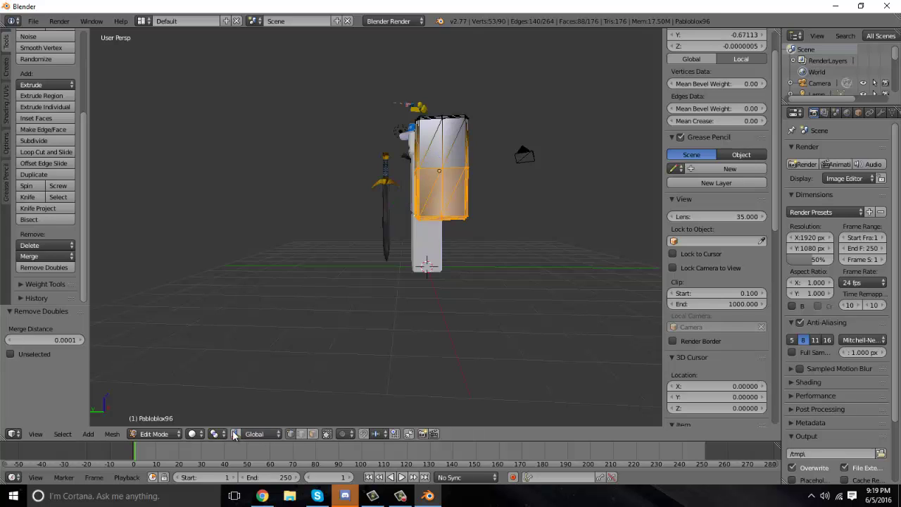
left_click(236, 434)
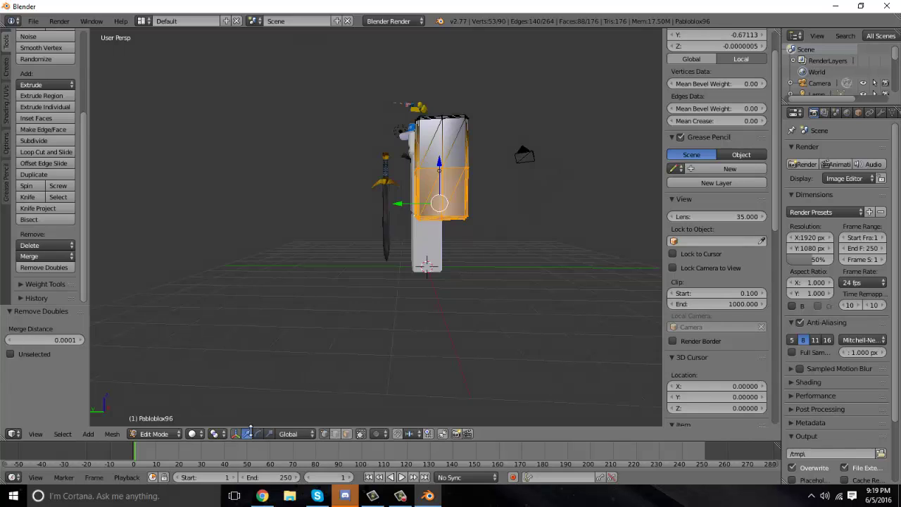
middle_click_drag(308, 256, 311, 390)
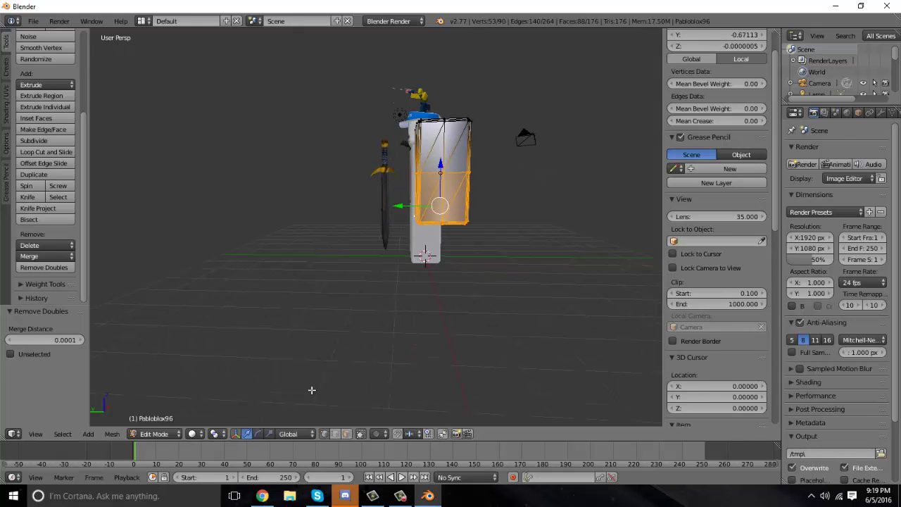
left_click(258, 434)
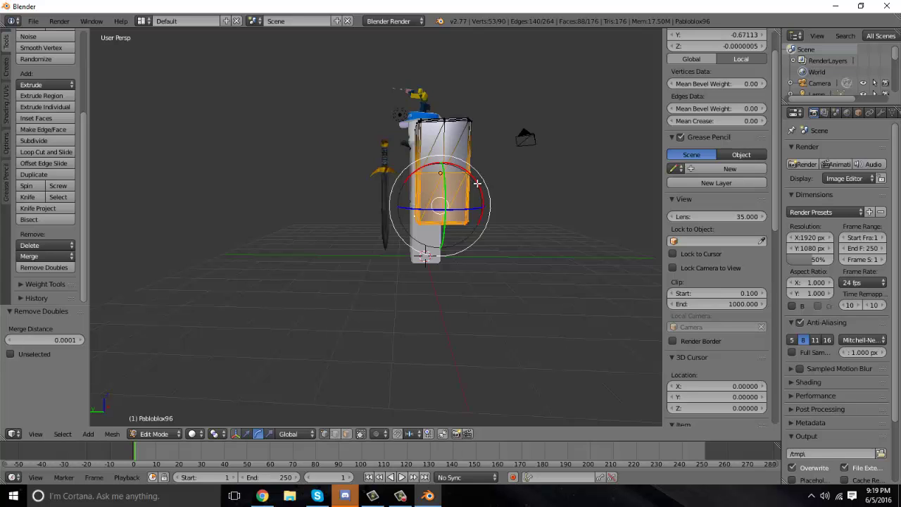
left_click_drag(478, 184, 482, 200)
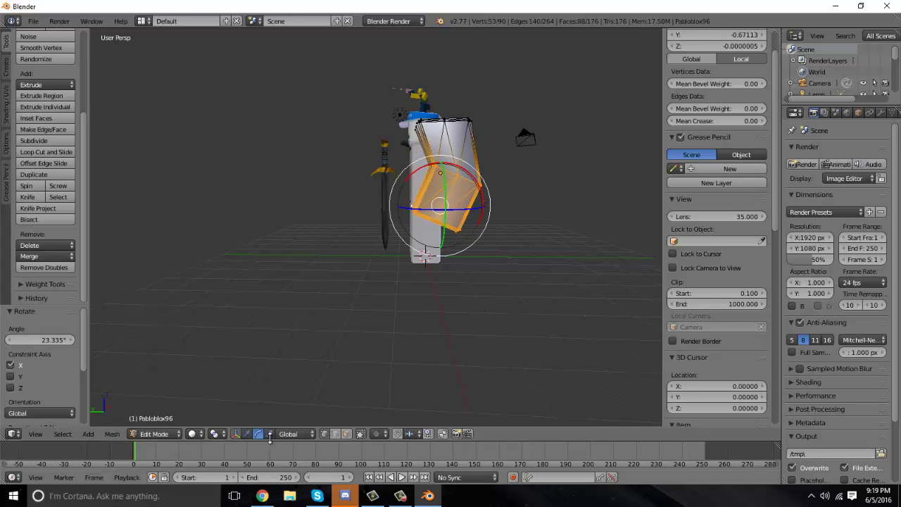
left_click(247, 434)
mouse_move(407, 207)
left_mouse_down()
mouse_move(384, 211)
mouse_move(393, 207)
left_mouse_up()
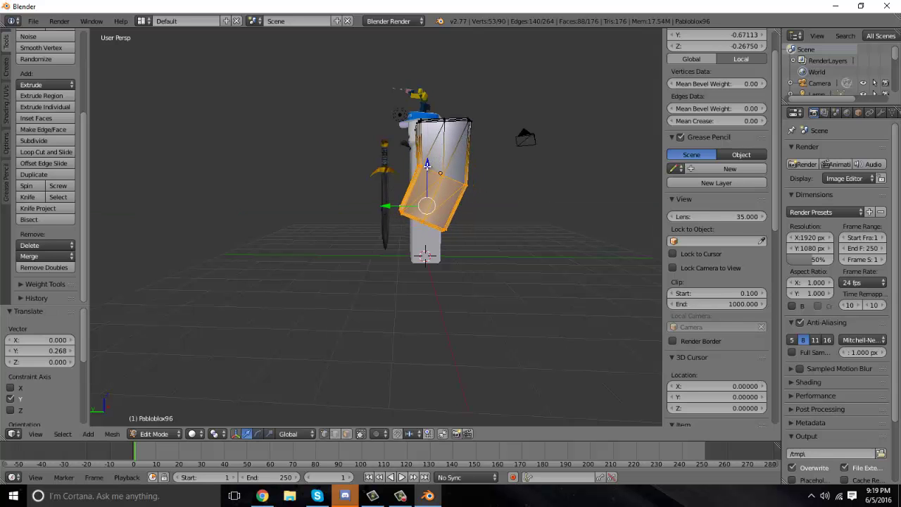
left_click_drag(427, 164, 427, 157)
middle_click_drag(427, 158, 490, 209)
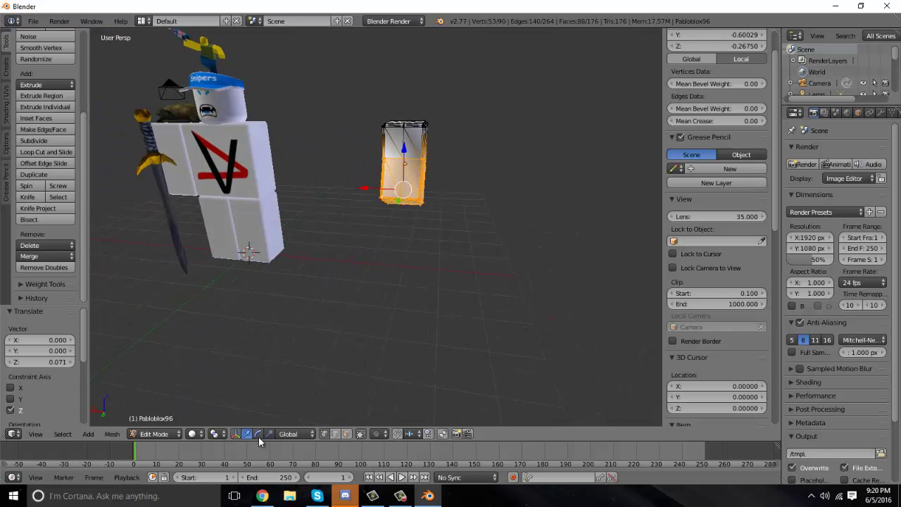
Back in Object Mode, tilt the whole arm about -10° around Y
left_click(158, 434)
left_click(154, 431)
left_click(280, 433)
left_click_drag(444, 141, 445, 147)
middle_click_drag(446, 147, 430, 158)
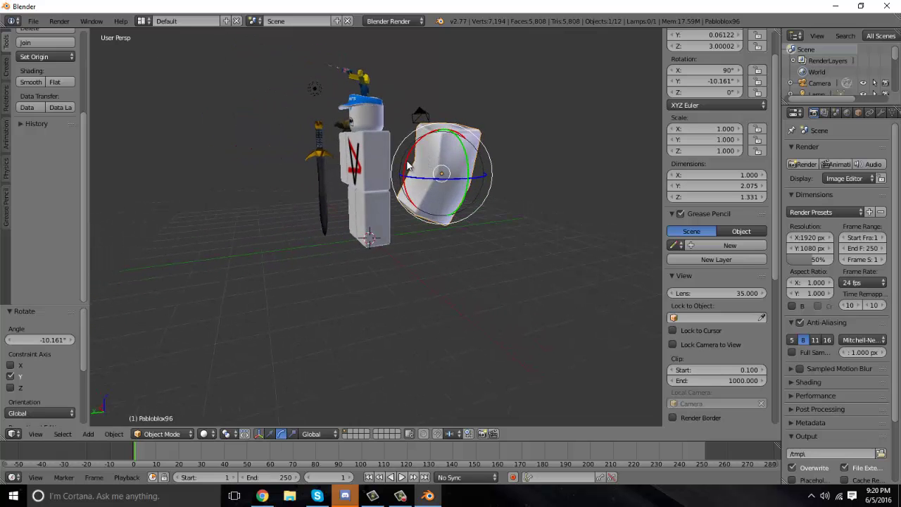
Rotate the arm about 43° around X, then tilt it 8° more and shift it along Y
left_click_drag(407, 165, 421, 118)
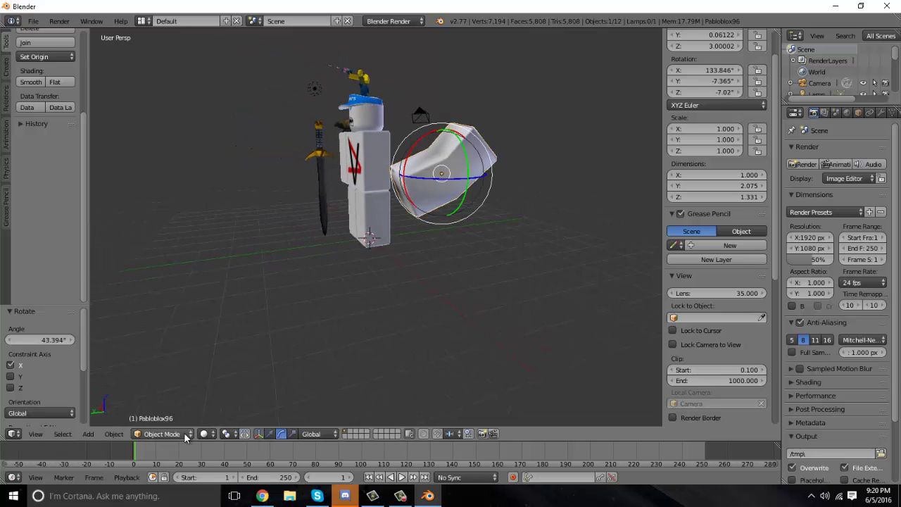
left_click(185, 435)
left_click(177, 405)
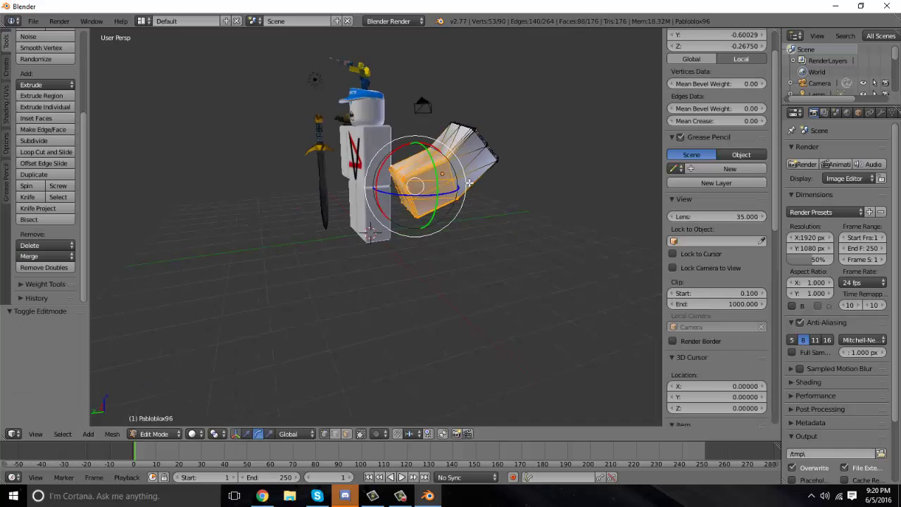
middle_click_drag(469, 183, 474, 206)
key("Tab")
key("Tab")
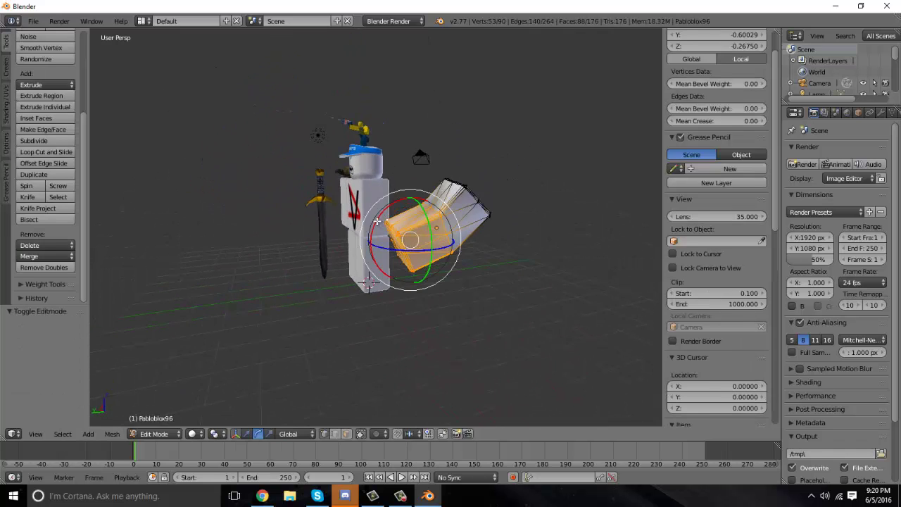
left_click_drag(378, 220, 381, 211)
left_click(247, 434)
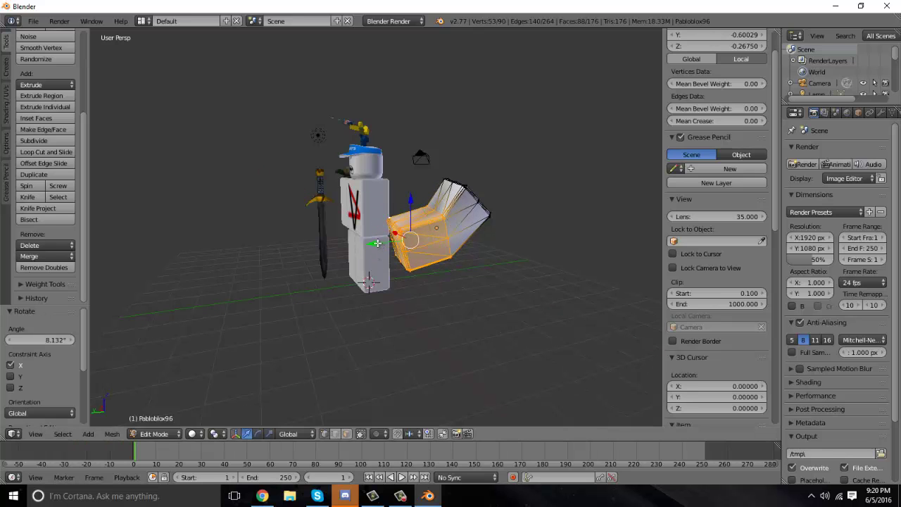
left_click_drag(379, 245, 402, 197)
In Object Mode, move the arm along X and Y until it sits against the avatar's side
left_click(154, 433)
left_click(169, 429)
middle_click_drag(298, 264, 425, 223)
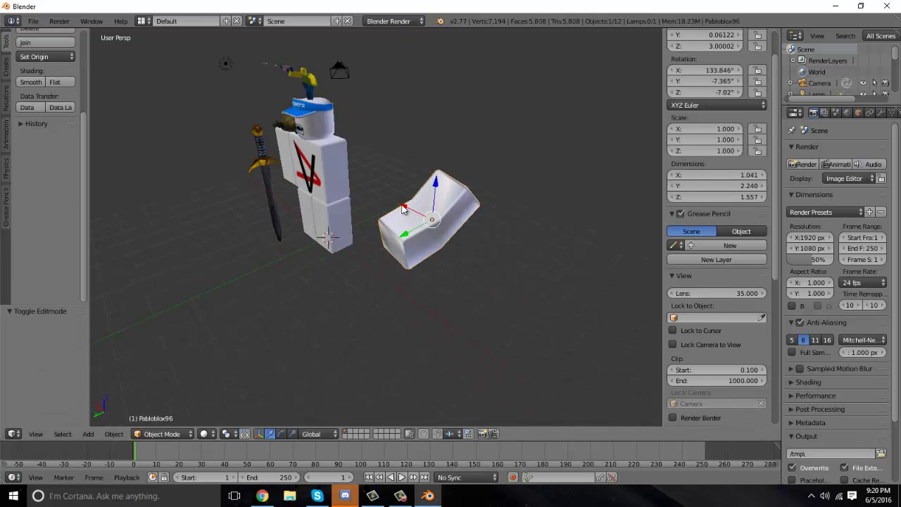
key("g")
key("x")
left_click(316, 193)
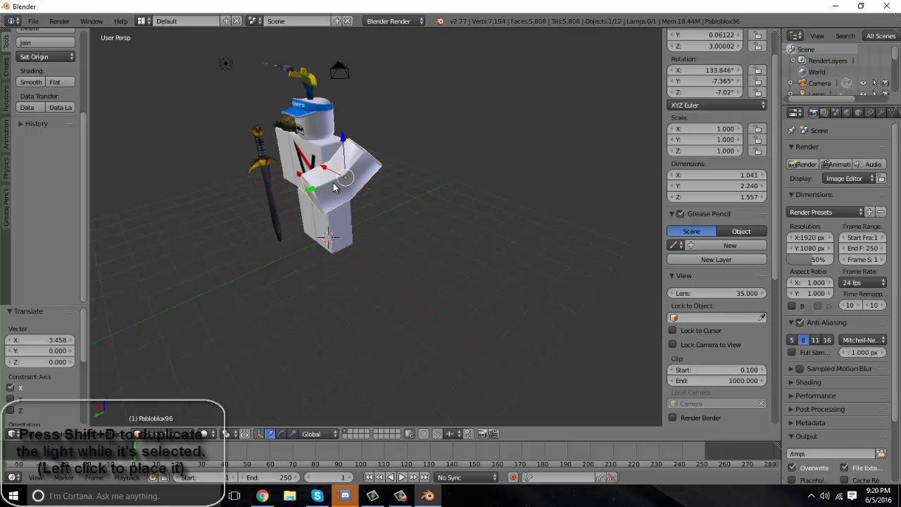
middle_click_drag(316, 194, 384, 207)
left_click(365, 214)
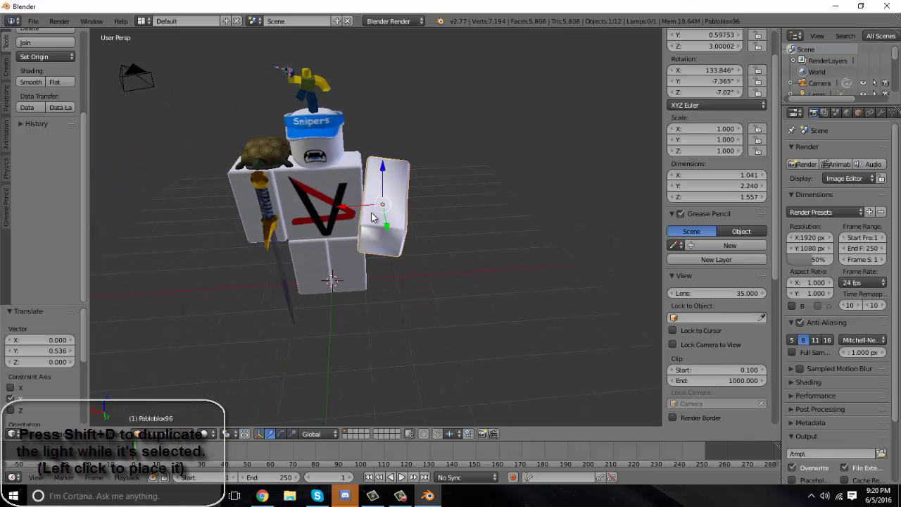
key("g")
key("x")
left_click(408, 201)
middle_click_drag(408, 201, 343, 240)
left_click(280, 434)
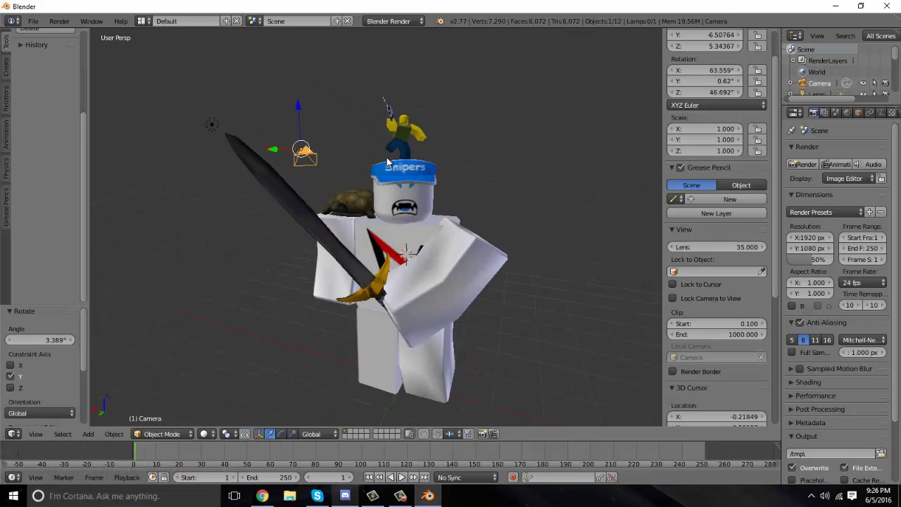
Move the camera along X and Y to a spot beside the avatar
scroll(430, 299, "down", 3)
middle_click_drag(430, 299, 404, 310)
middle_click_drag(369, 143, 162, 146)
left_click_drag(158, 150, 154, 149)
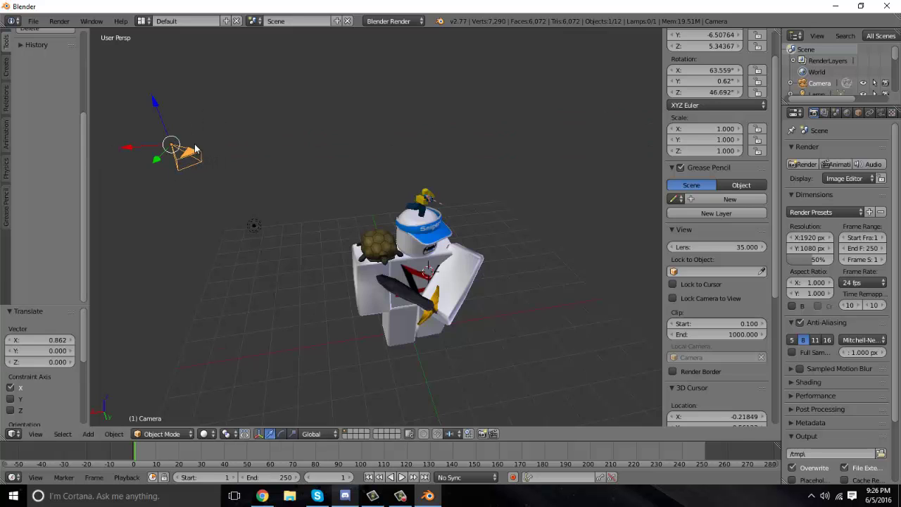
left_click_drag(130, 152, 517, 277)
middle_click_drag(516, 277, 566, 176)
left_click_drag(585, 190, 657, 211)
middle_click_drag(512, 235, 471, 221)
mouse_move(489, 203)
left_mouse_down()
mouse_move(556, 209)
mouse_move(476, 231)
mouse_move(467, 195)
mouse_move(493, 203)
left_mouse_up()
With Local orientation, tilt the camera to 85.631° on X and raise it 3.674 along local Z
left_click(281, 434)
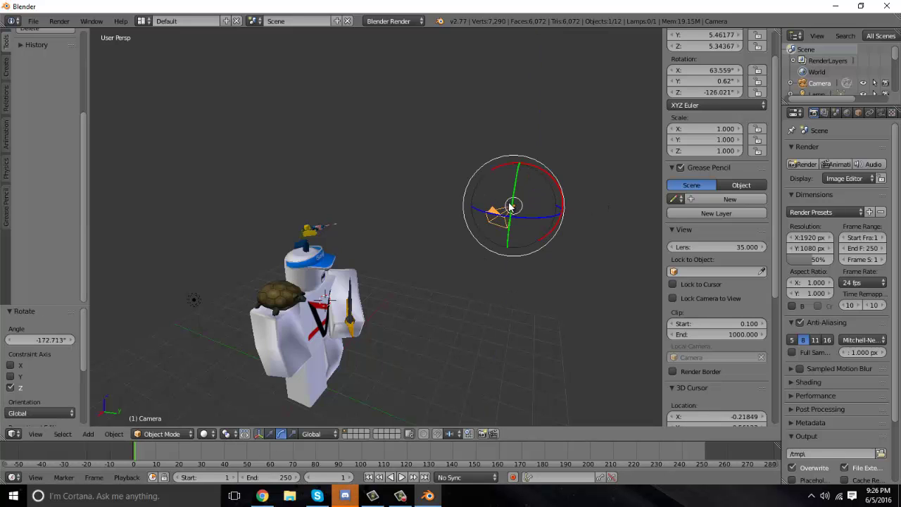
left_click(313, 433)
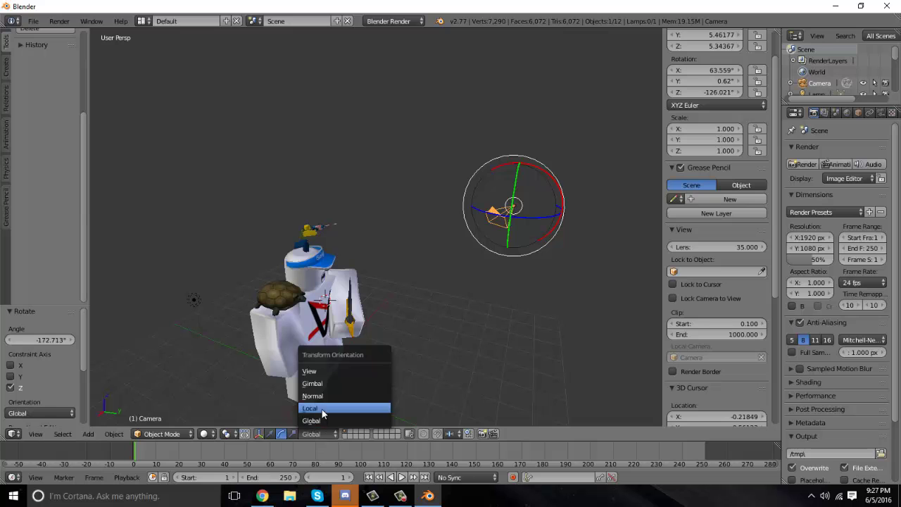
left_click(322, 409)
middle_click_drag(321, 409, 350, 247)
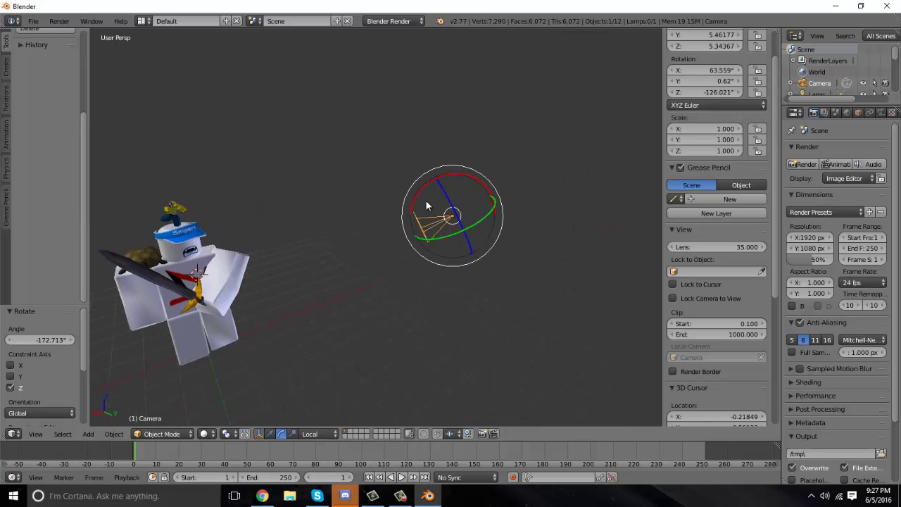
left_click_drag(413, 196, 424, 183)
left_click(270, 433)
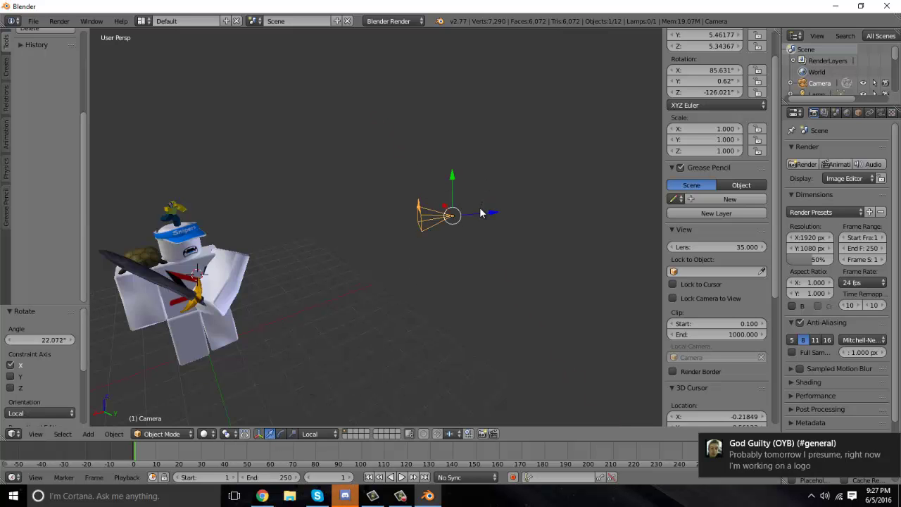
left_click_drag(489, 216, 563, 204)
middle_click_drag(563, 204, 298, 145)
Reposition the lamp along Global Y, Z and X near the avatar, then render a test image with F12
right_click(268, 141)
left_click(314, 434)
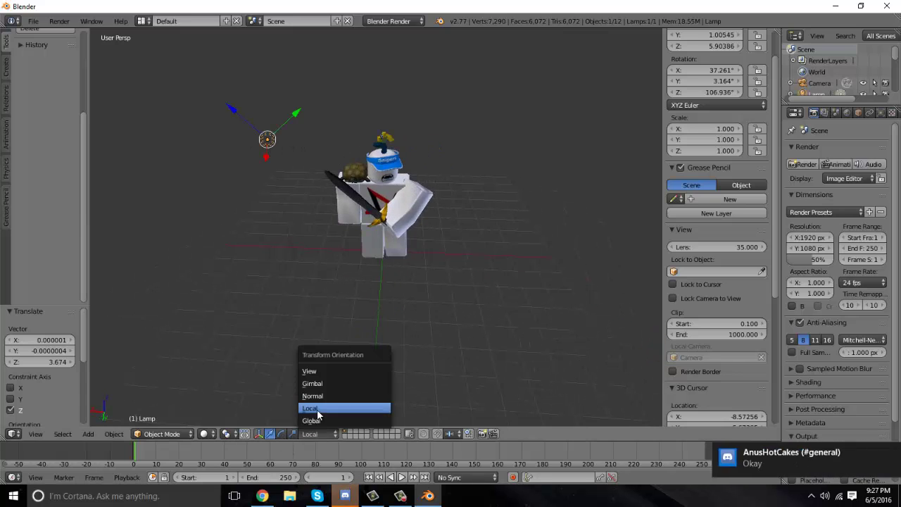
left_click(312, 420)
left_click_drag(255, 160, 495, 219)
left_click_drag(493, 180, 493, 196)
left_click_drag(491, 245, 428, 174)
middle_click_drag(427, 174, 548, 195)
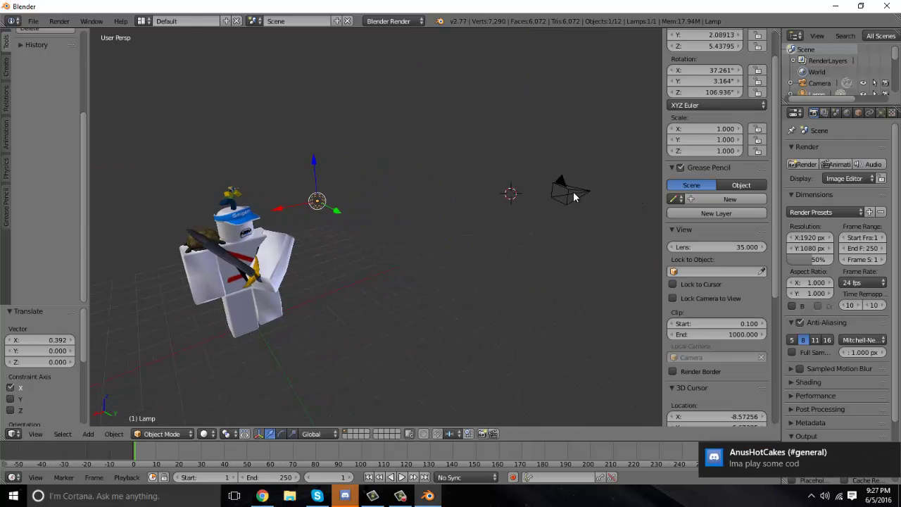
key("F12")
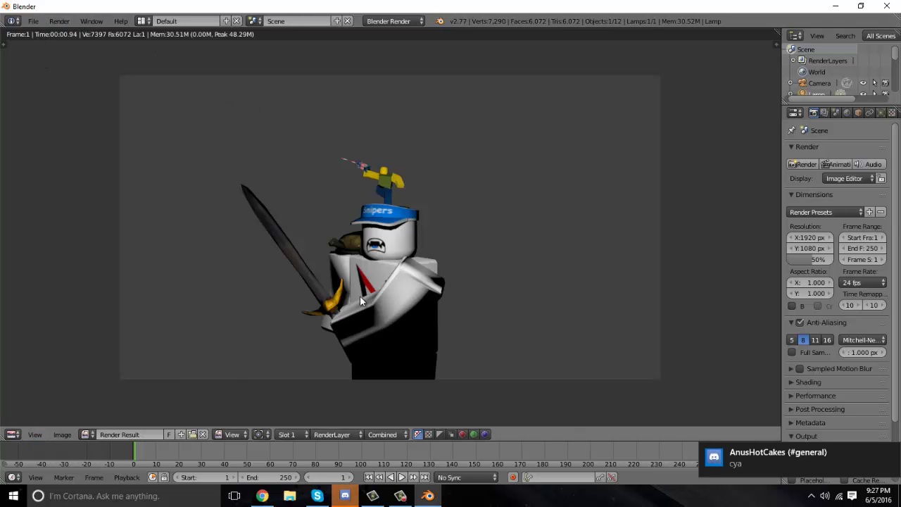
Switch the render area back to the 3D View and orbit around the lit scene
left_click(15, 435)
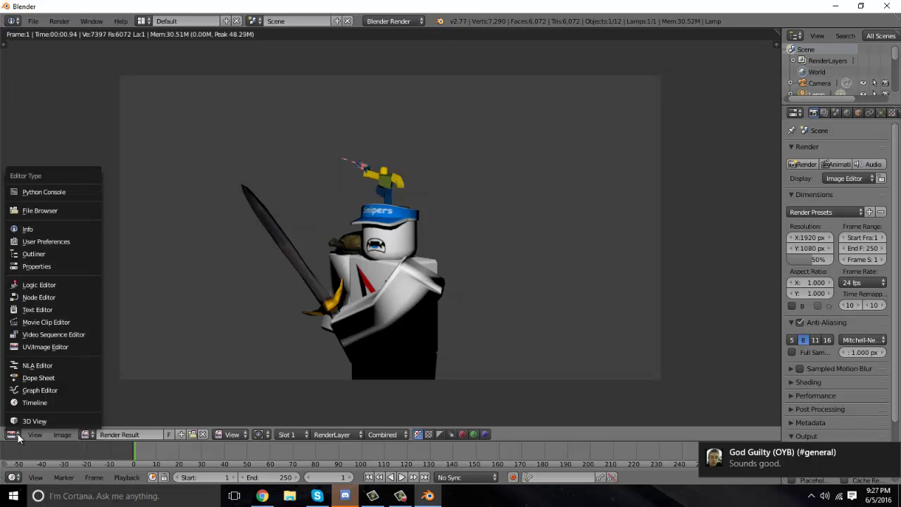
left_click(28, 420)
middle_click_drag(440, 250, 623, 130)
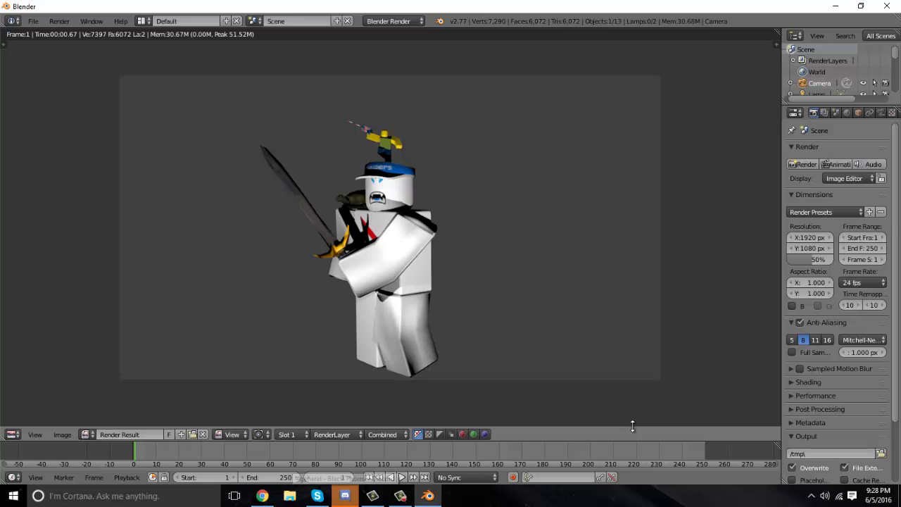
left_click(12, 434)
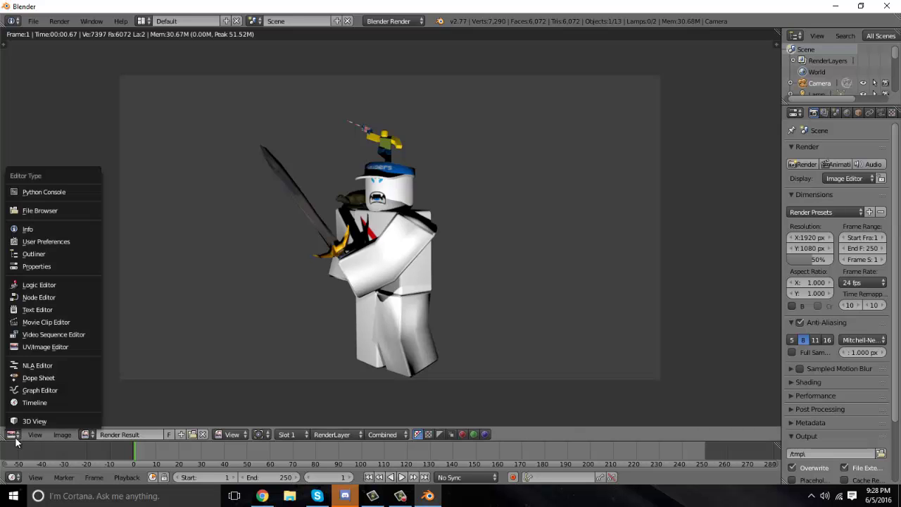
left_click(28, 419)
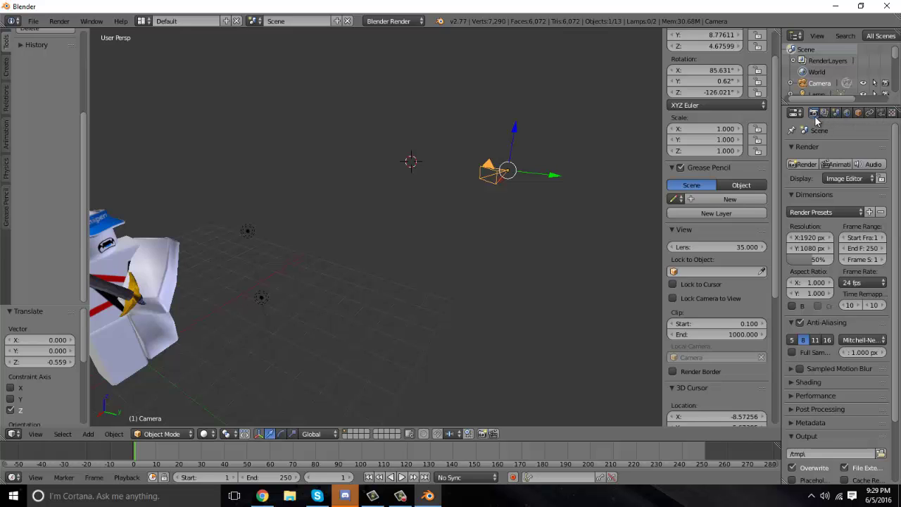
Set the render Shading Alpha to Transparent and re-render the avatar with F12
scroll(860, 208, "down", 3)
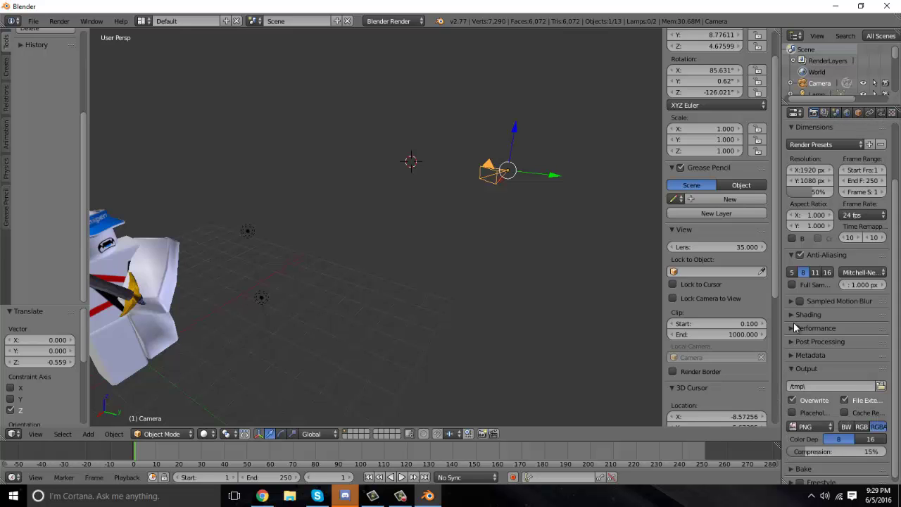
left_click(793, 315)
scroll(793, 316, "down", 1)
left_click(876, 322)
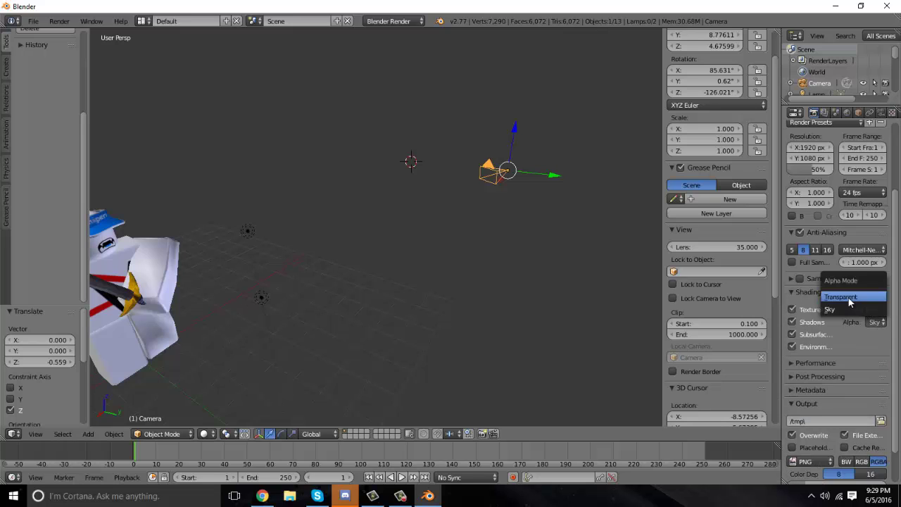
left_click(850, 299)
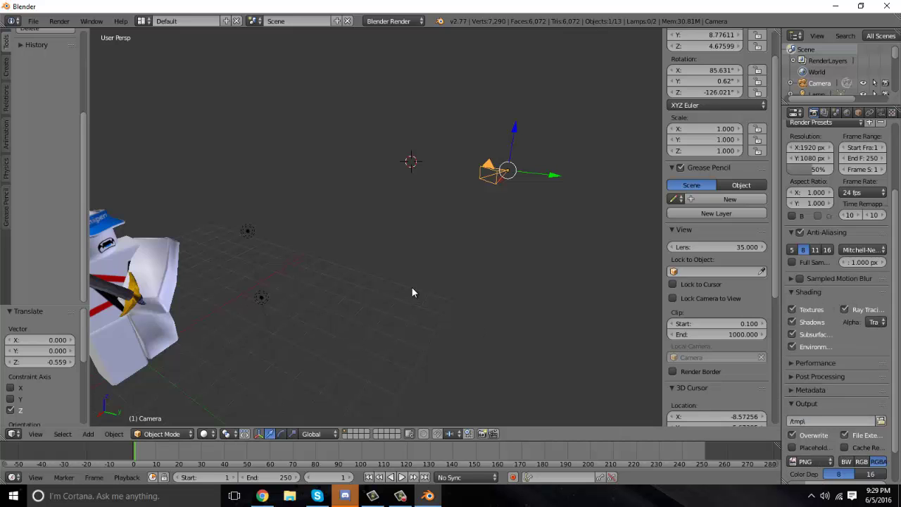
key("F12")
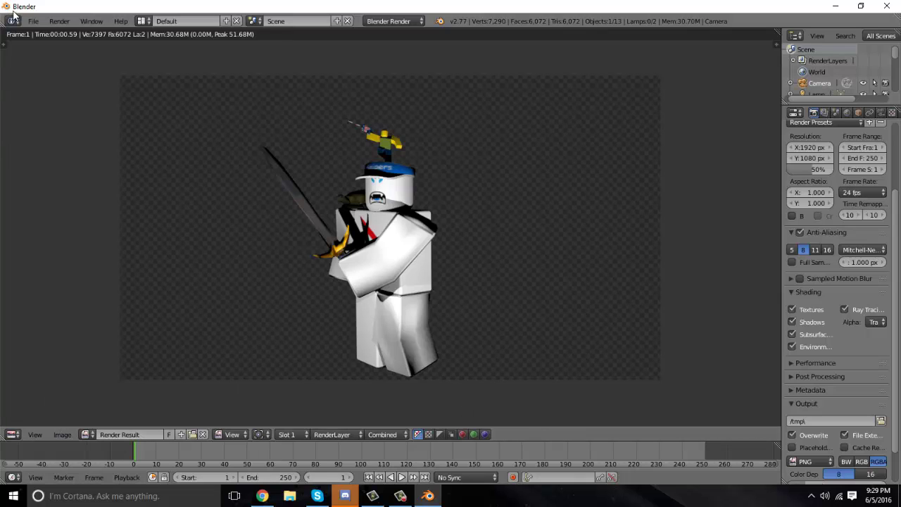
Save the render as 'PabloBlox9 Animation2.png' in the Pictures folder
left_click(60, 435)
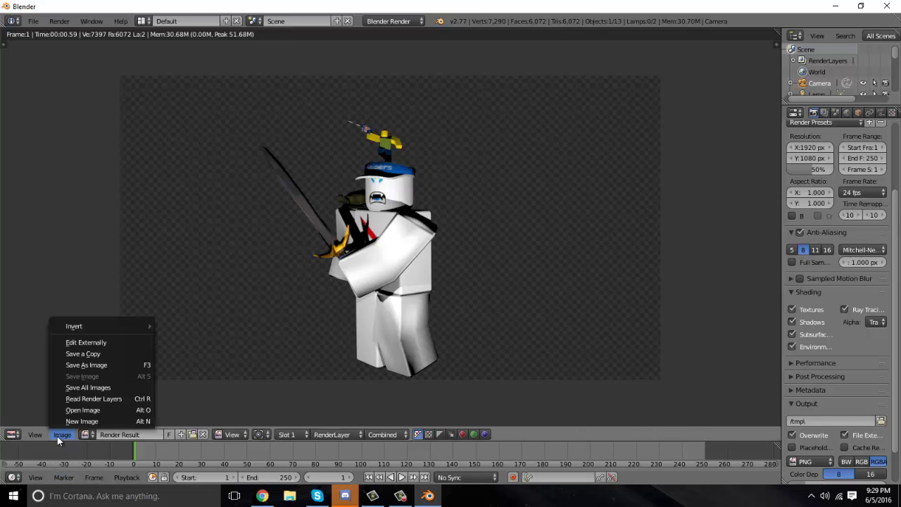
left_click(86, 364)
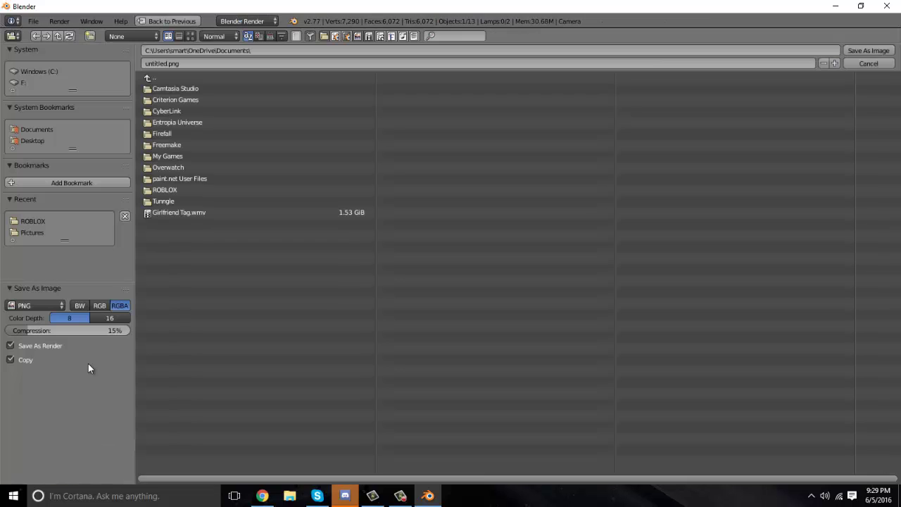
left_click(36, 71)
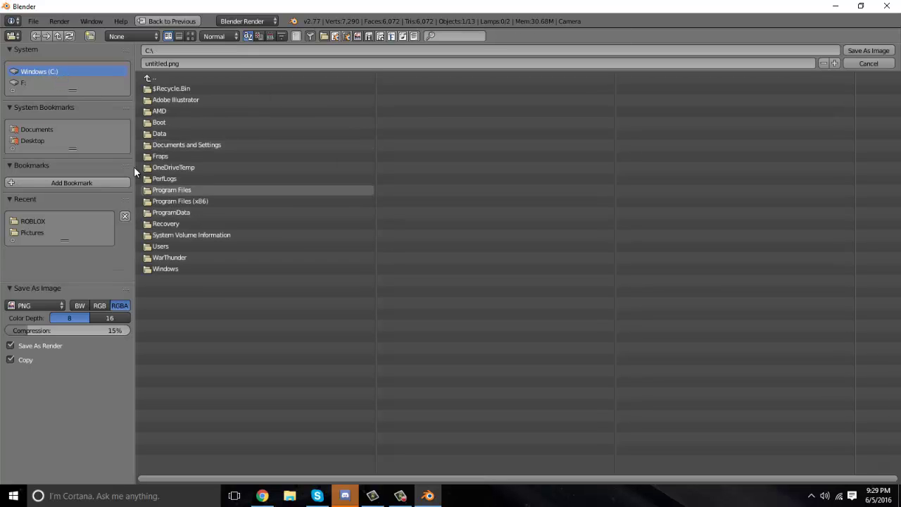
left_click(32, 232)
left_click(777, 61)
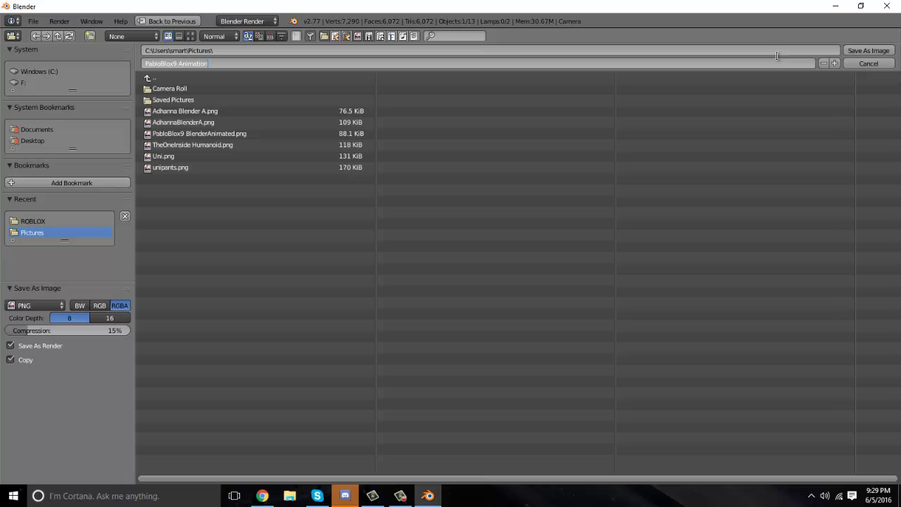
type("2")
left_click(874, 52)
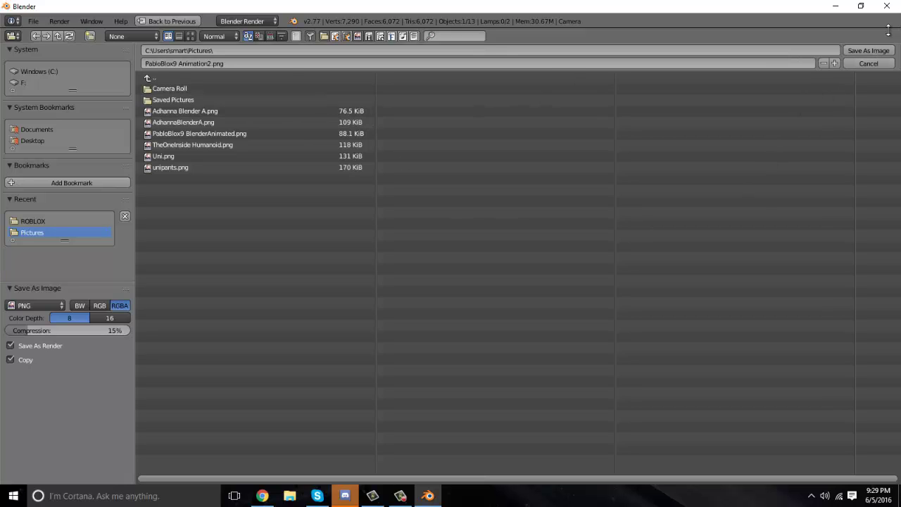
left_click(858, 49)
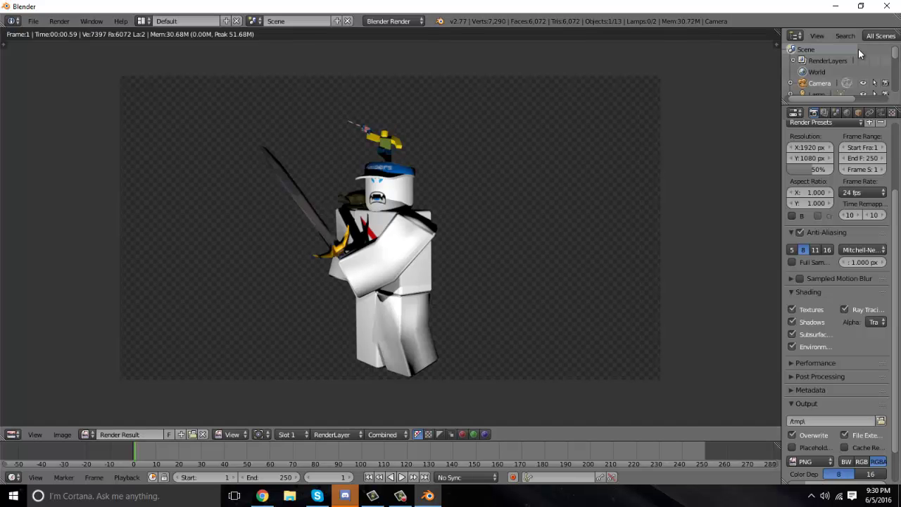